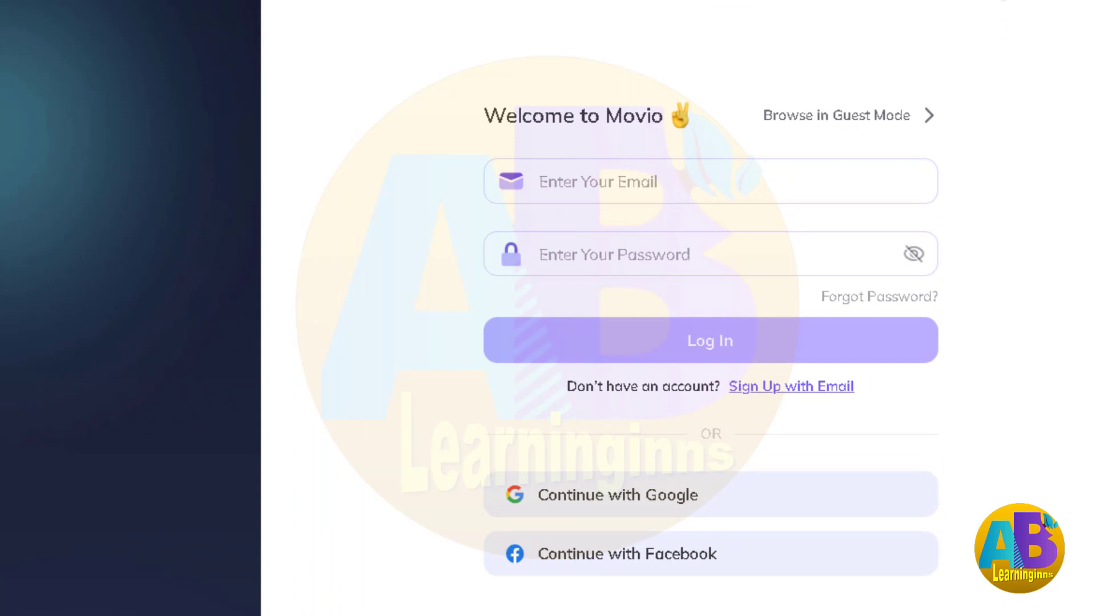
Select the Enter Your Email field on the Movio login page
left_click(660, 170)
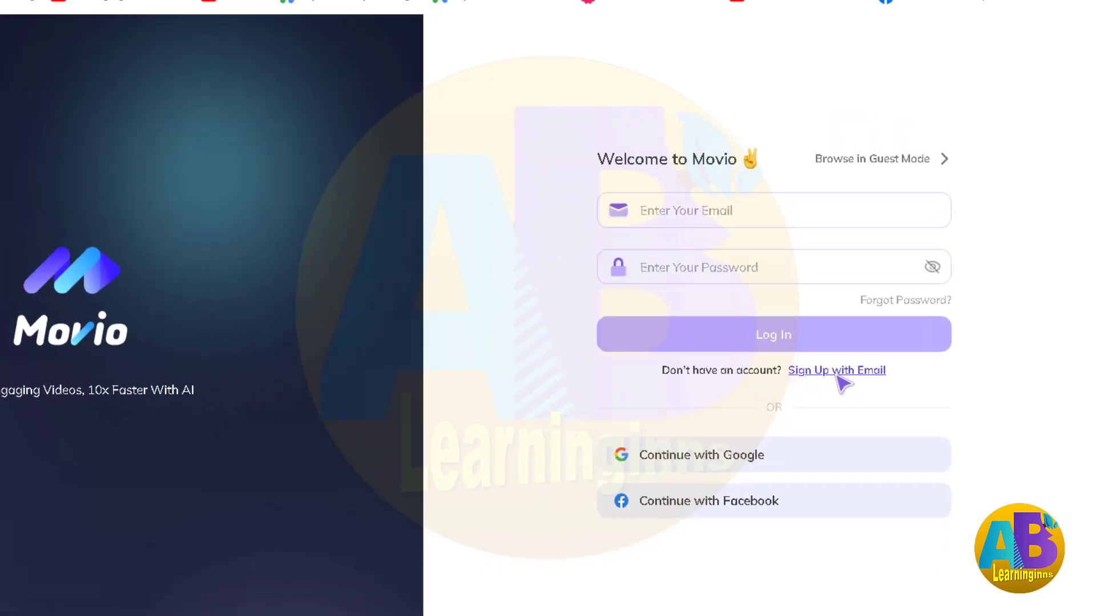
Switch to email sign-up and copy the temporary address from the Temp Mail tab
left_click(793, 393)
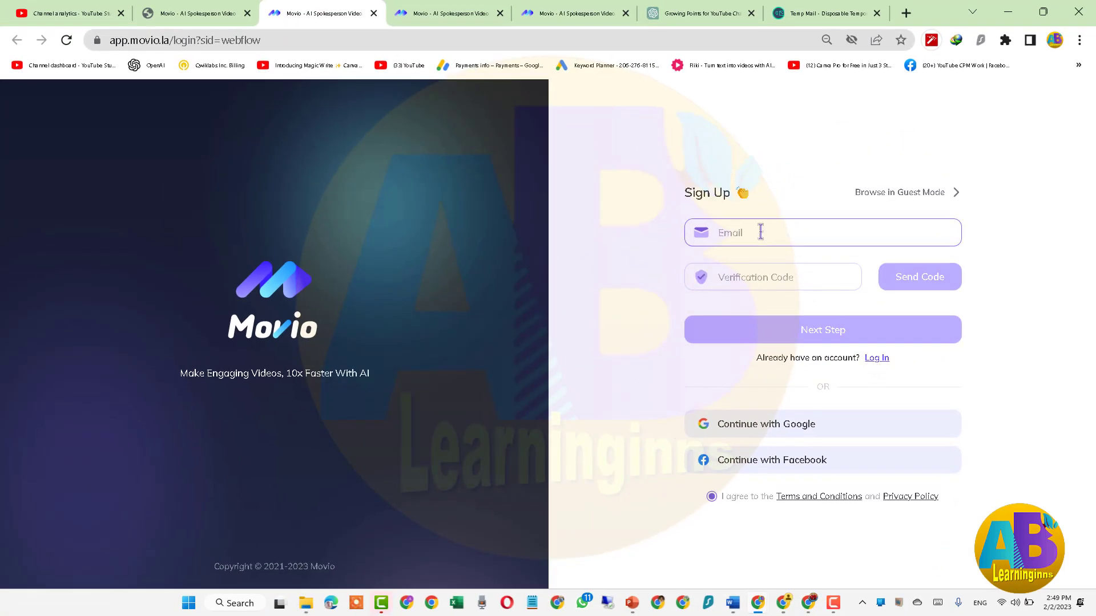
left_click(875, 358)
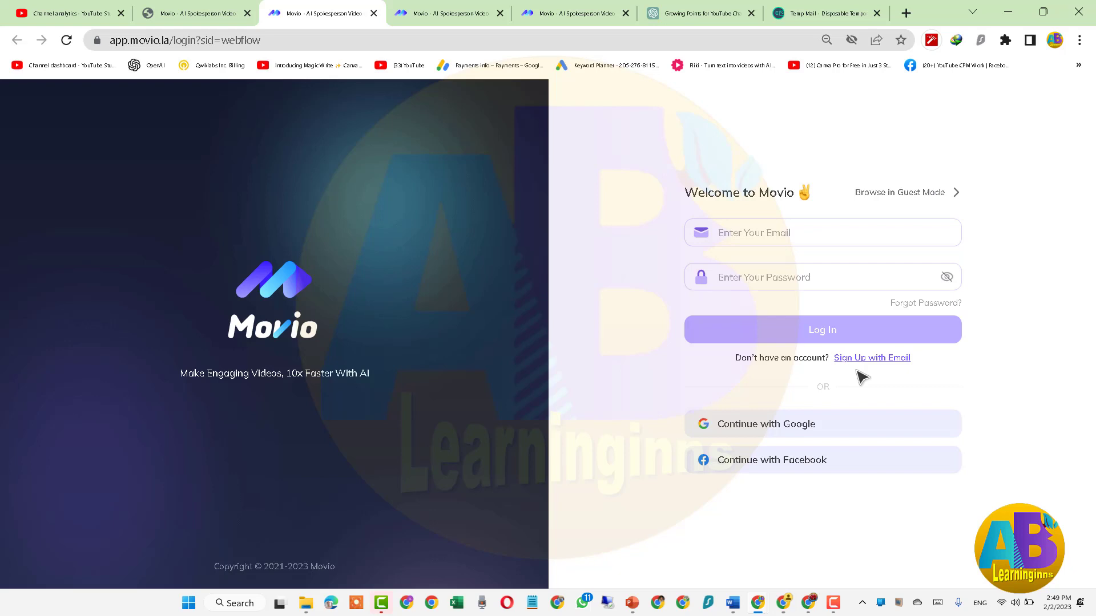
left_click(801, 13)
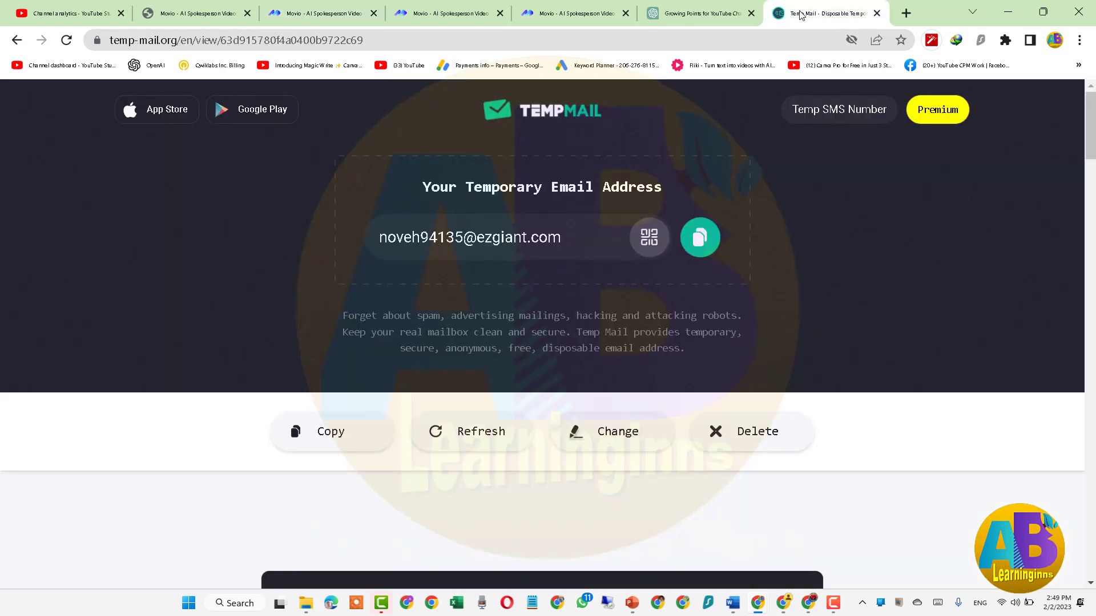
left_click(696, 238)
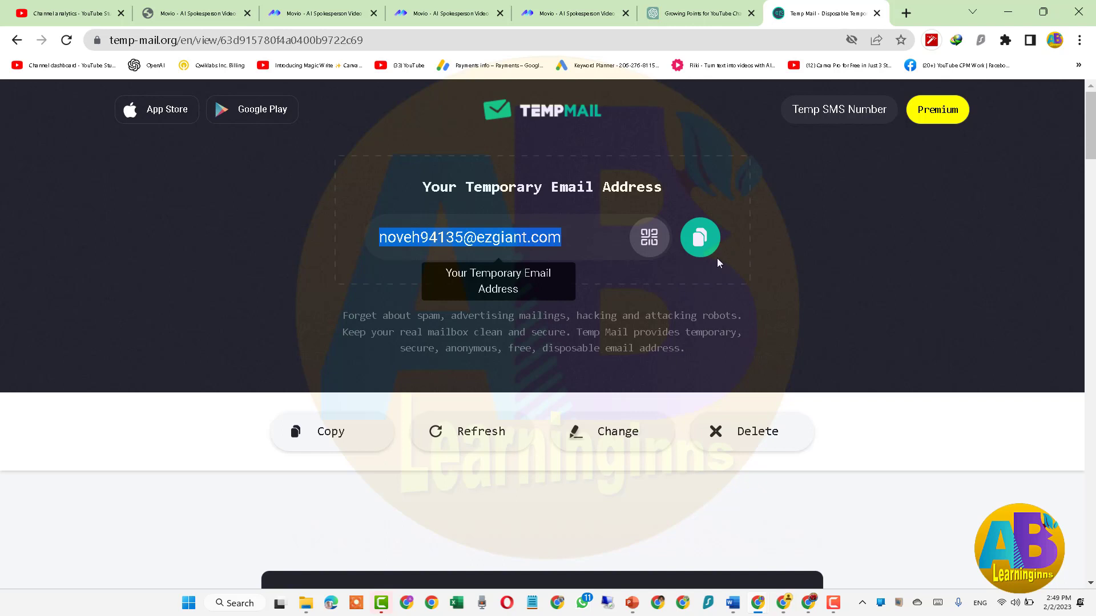
left_click(699, 240)
Paste the temporary address into Movio's Email field and send the verification code
left_click(295, 12)
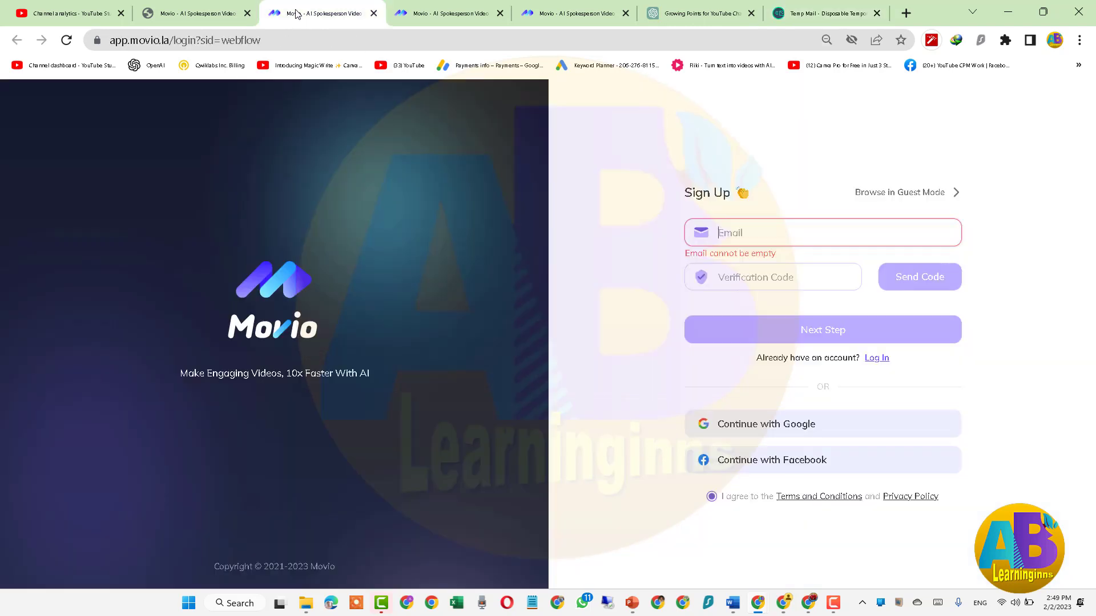
right_click(725, 229)
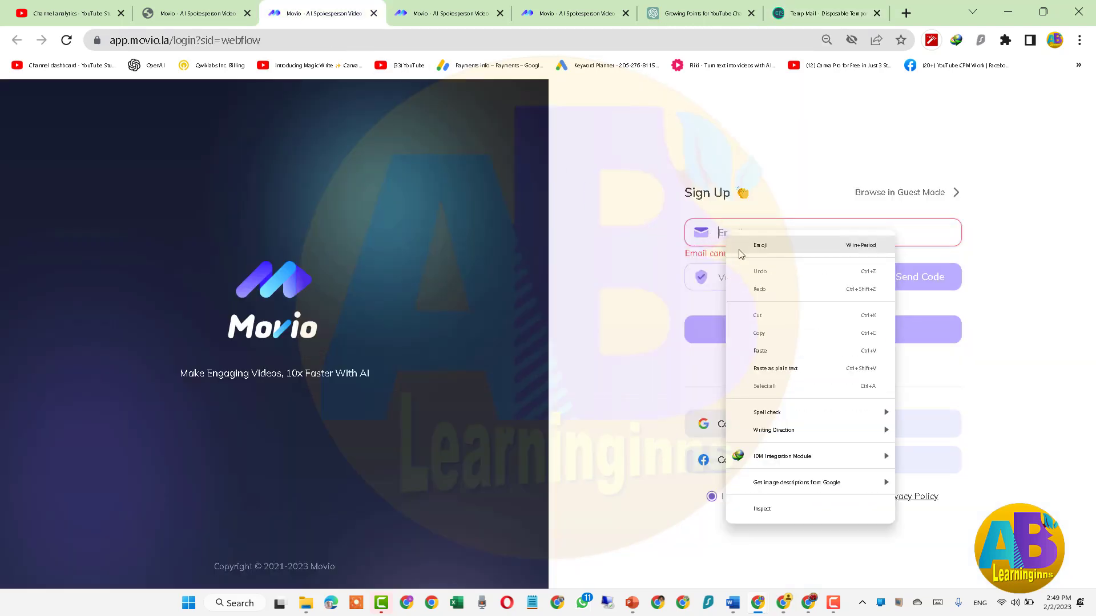
left_click(774, 351)
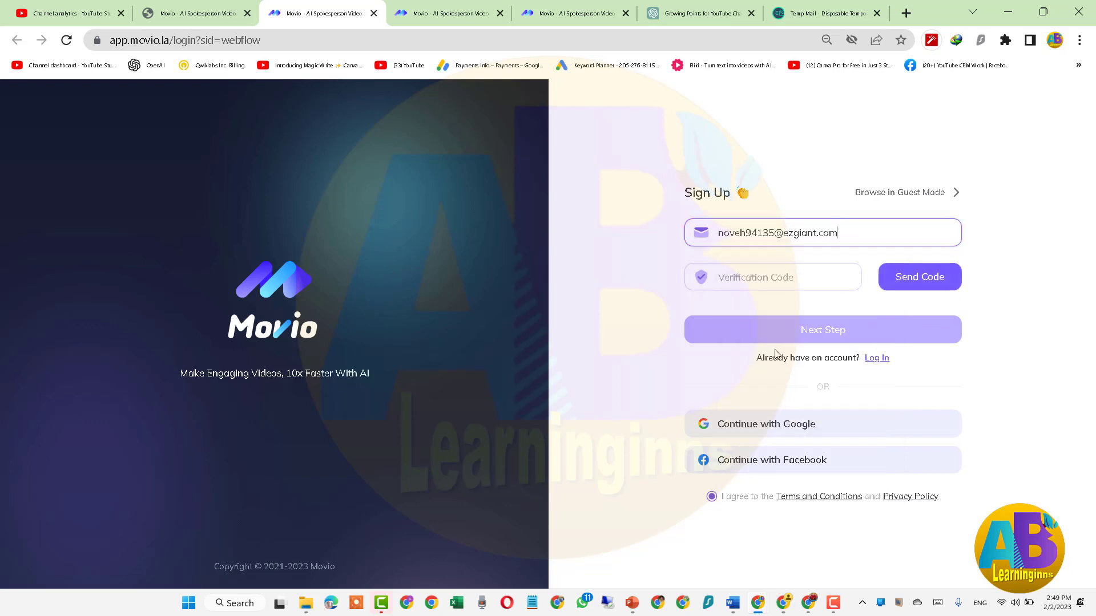
left_click(920, 280)
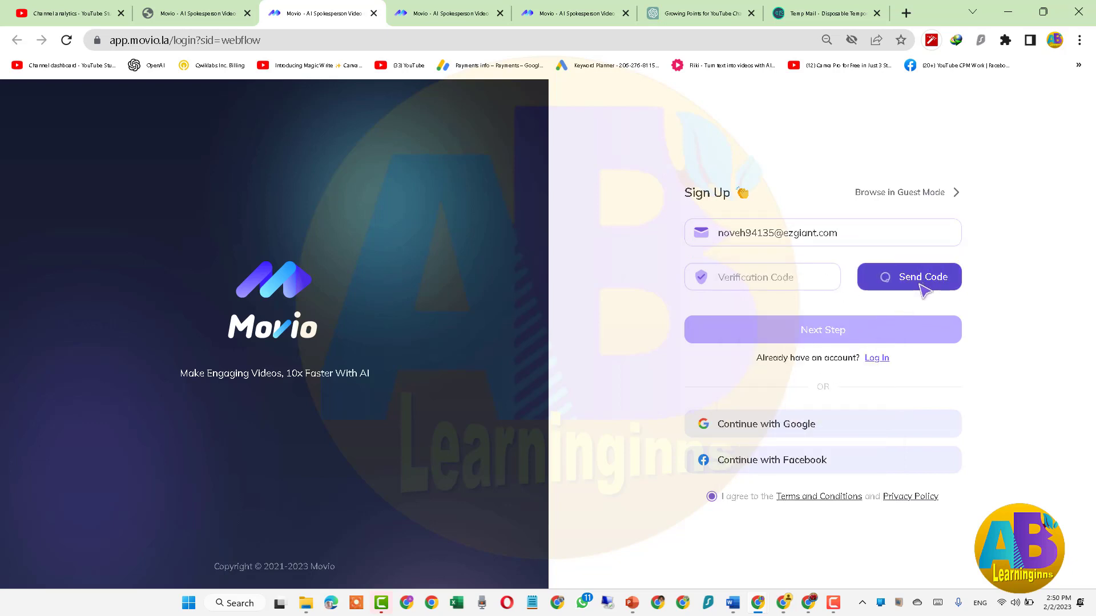
Refresh the Temp Mail inbox and open the Team Movio verification email
left_click(830, 14)
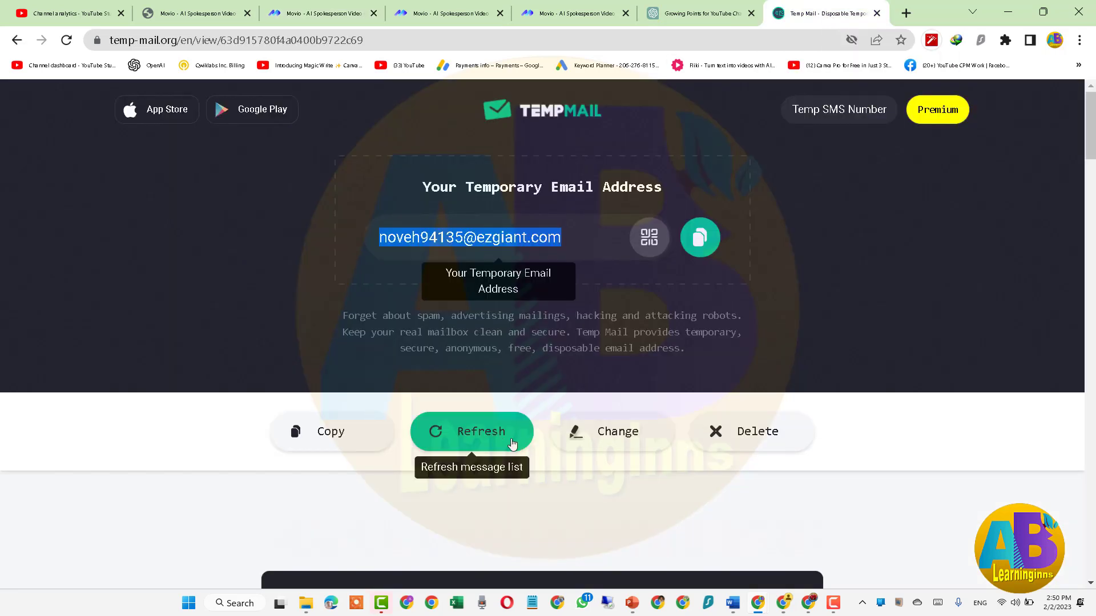
scroll(525, 497, "down", 4)
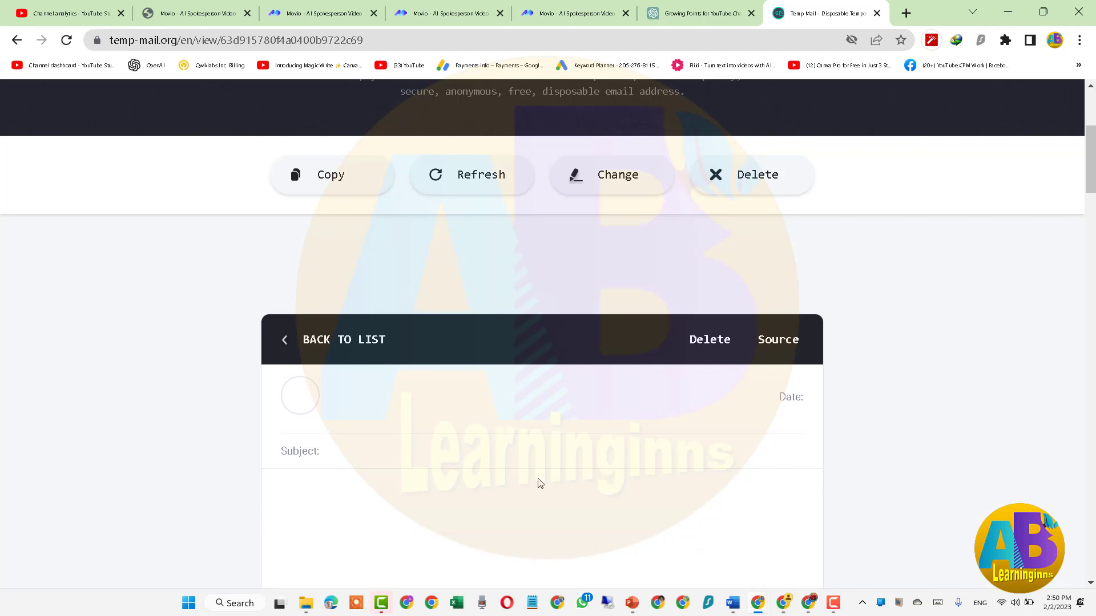
scroll(540, 484, "down", 2)
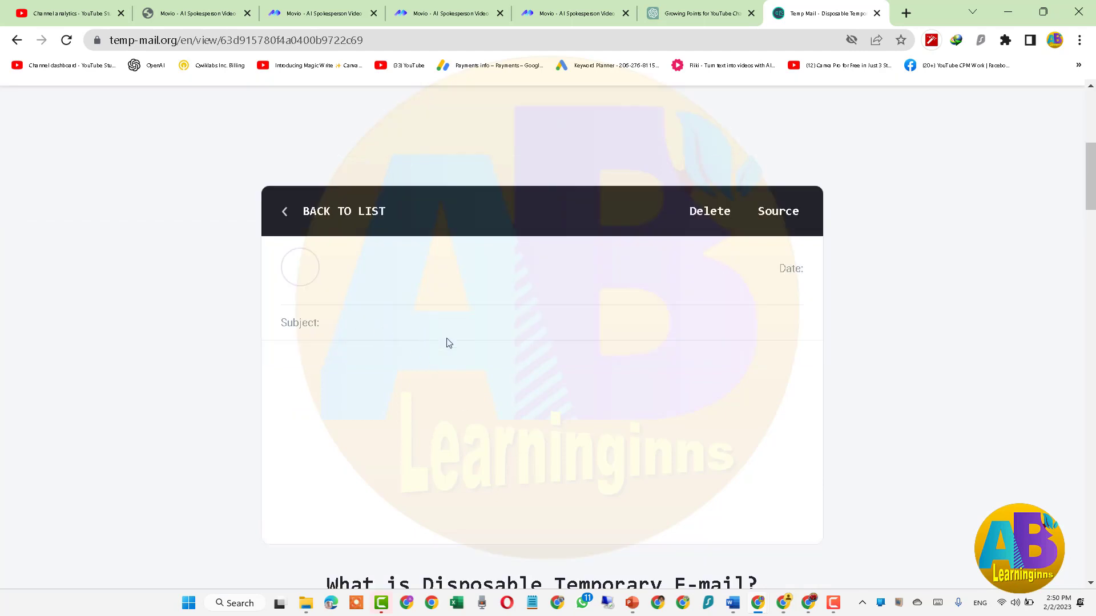
scroll(482, 398, "up", 2)
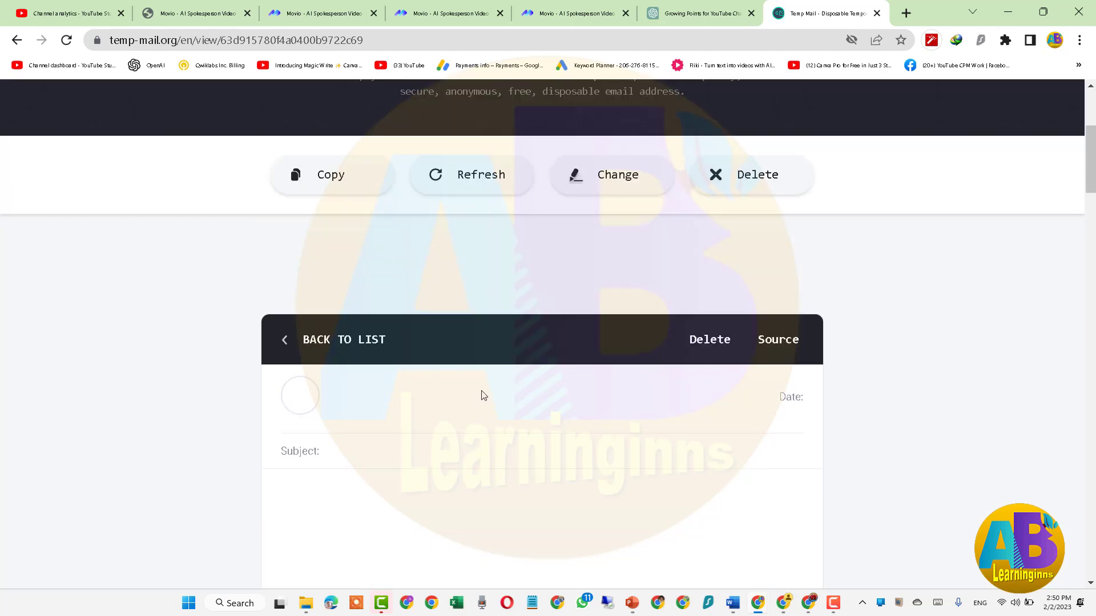
left_click(476, 180)
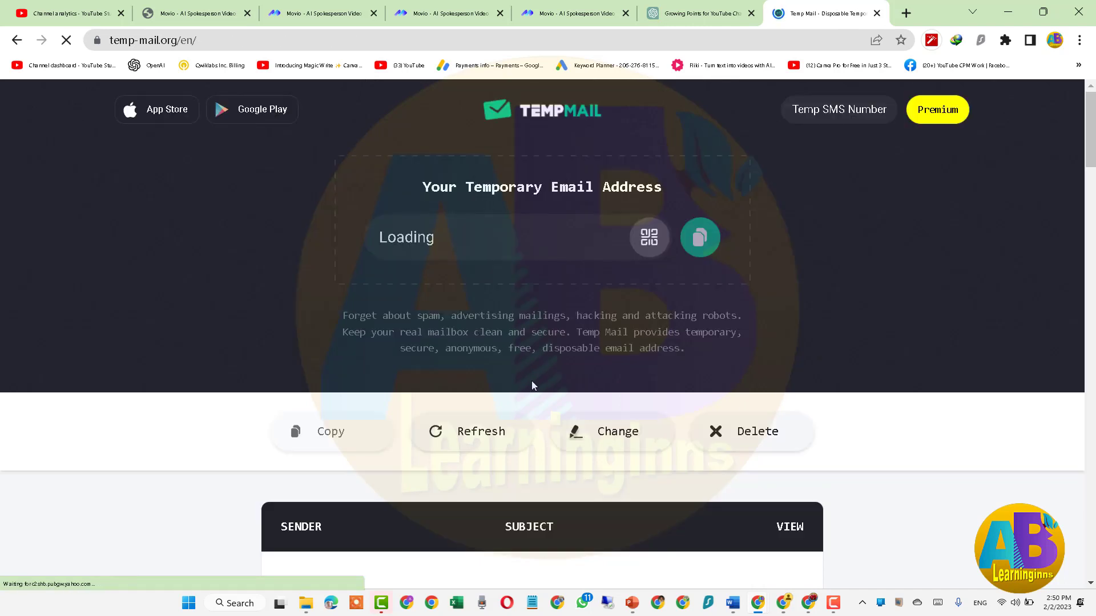
scroll(532, 382, "down", 4)
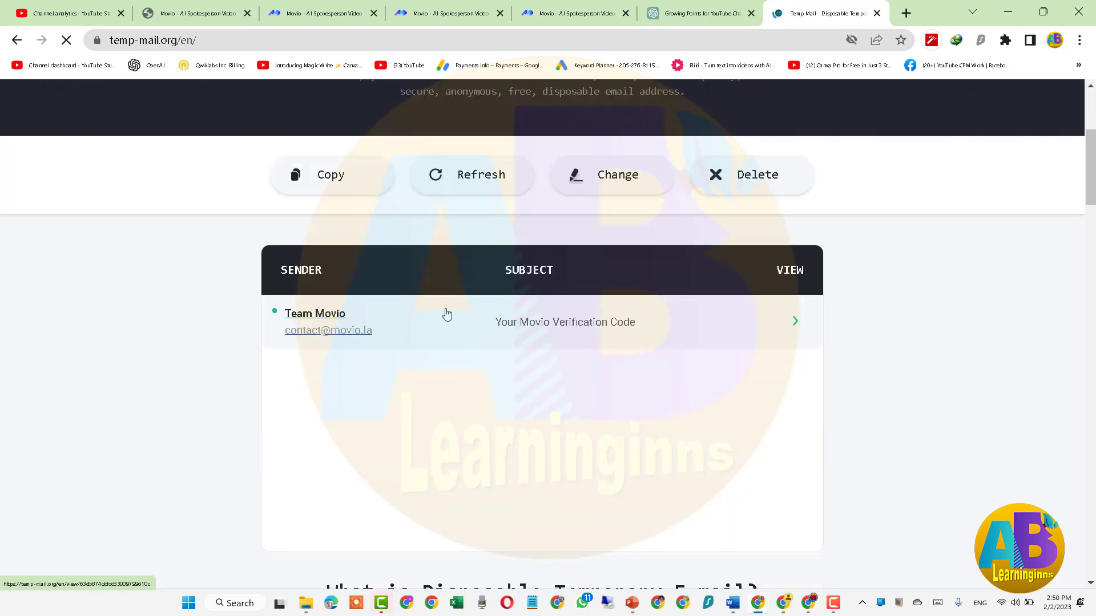
left_click(391, 331)
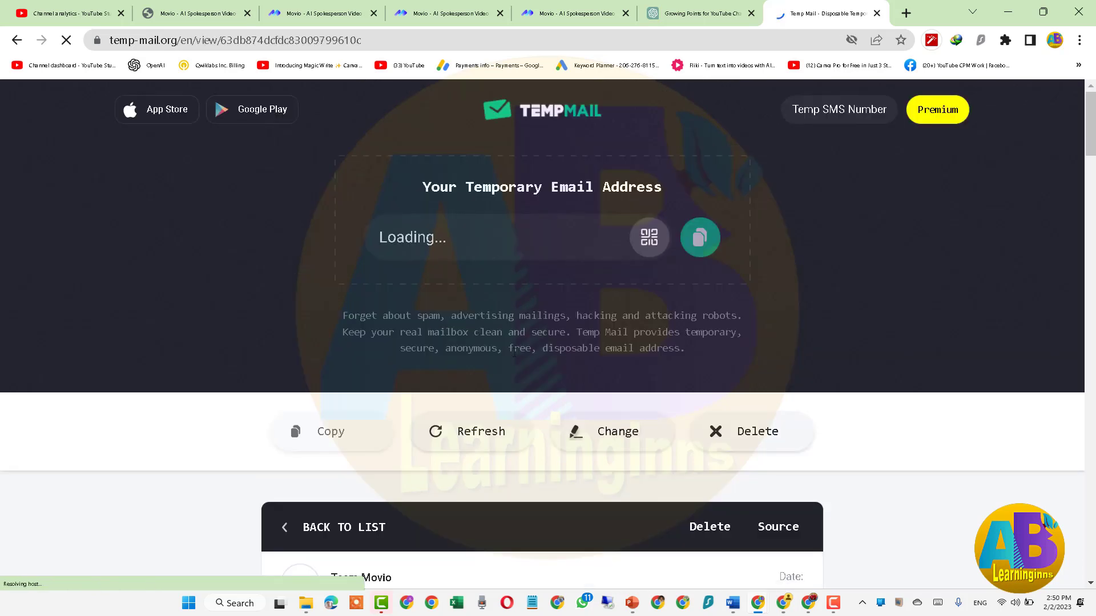
Copy the verification code from the email body
scroll(513, 354, "down", 9)
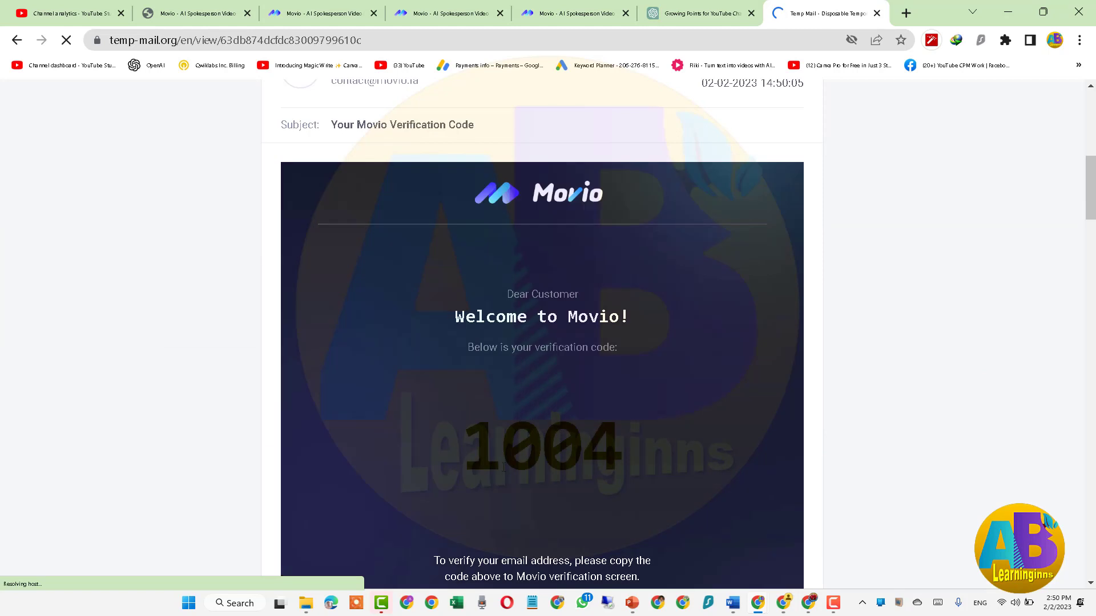
double_click(542, 448)
right_click(517, 447)
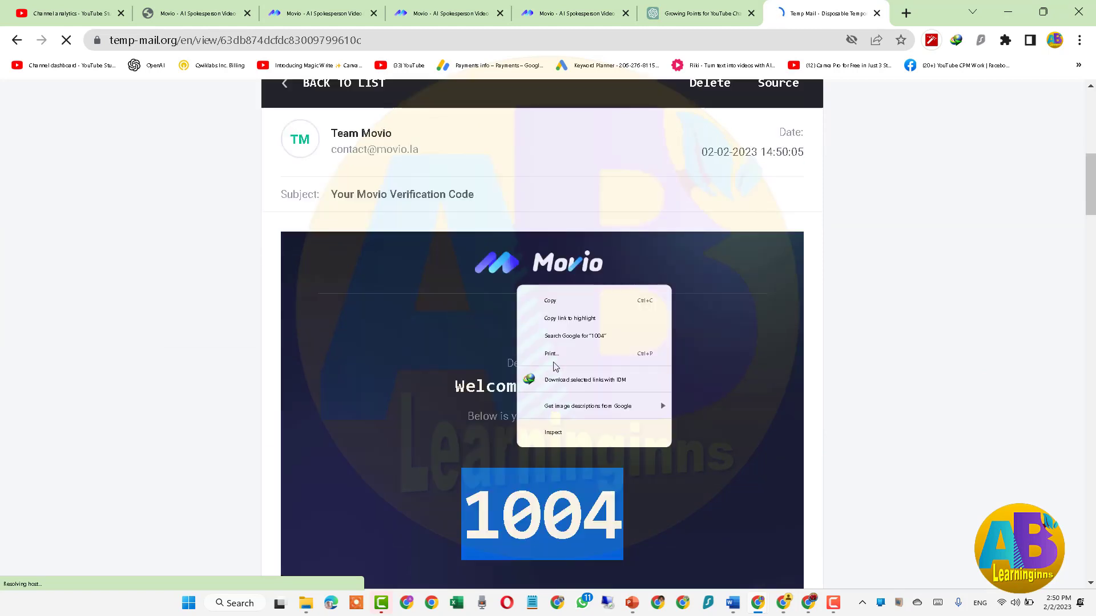
left_click(569, 301)
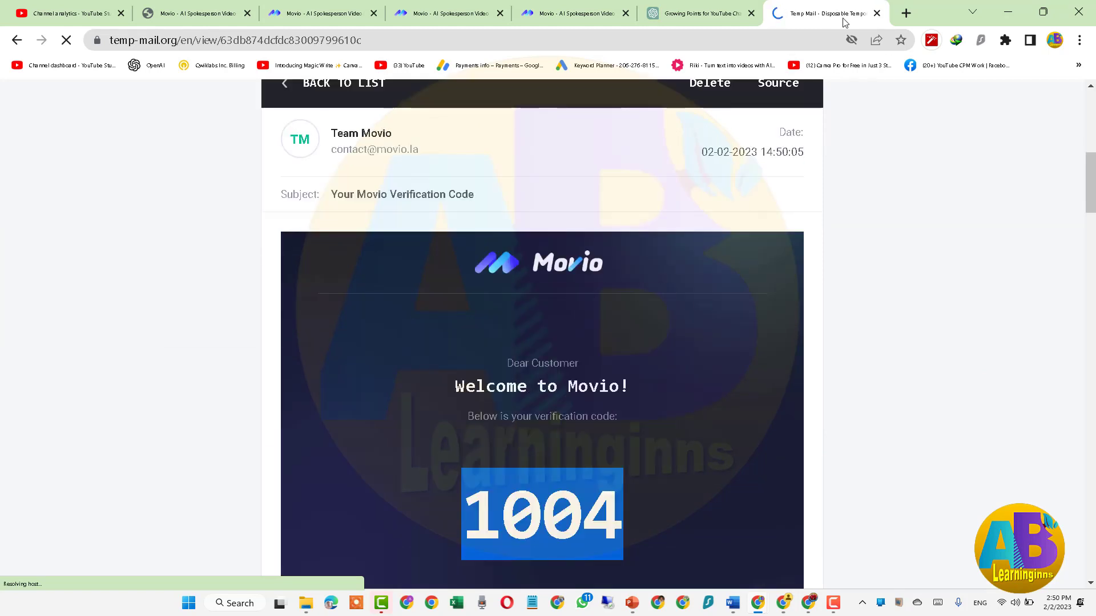
Paste the verification code into Movio's Verification Code field and continue to Next Step
left_click(312, 12)
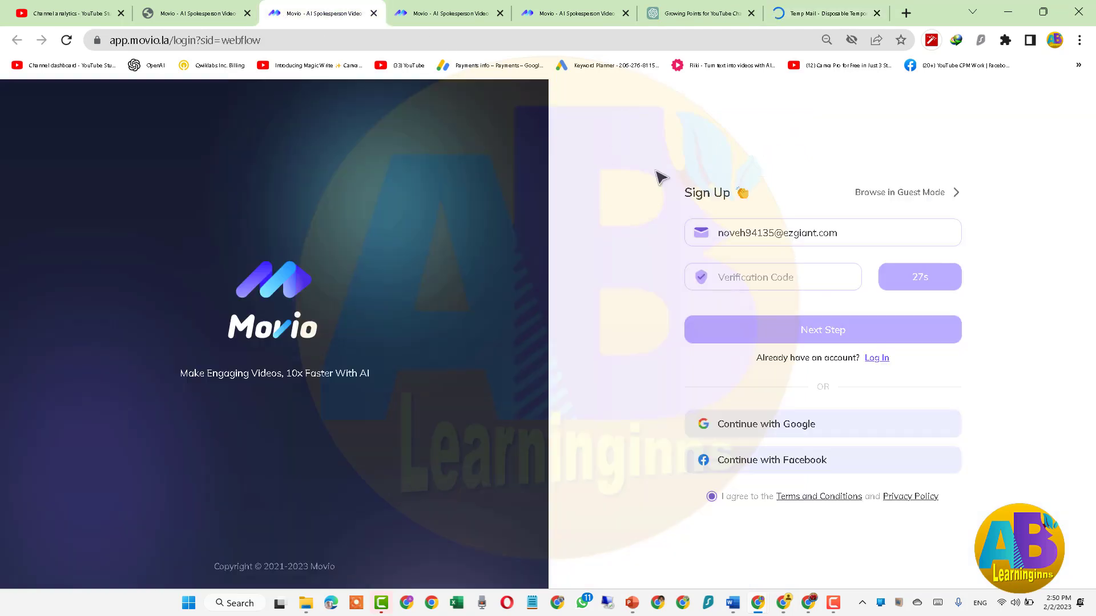
left_click(742, 278)
right_click(747, 279)
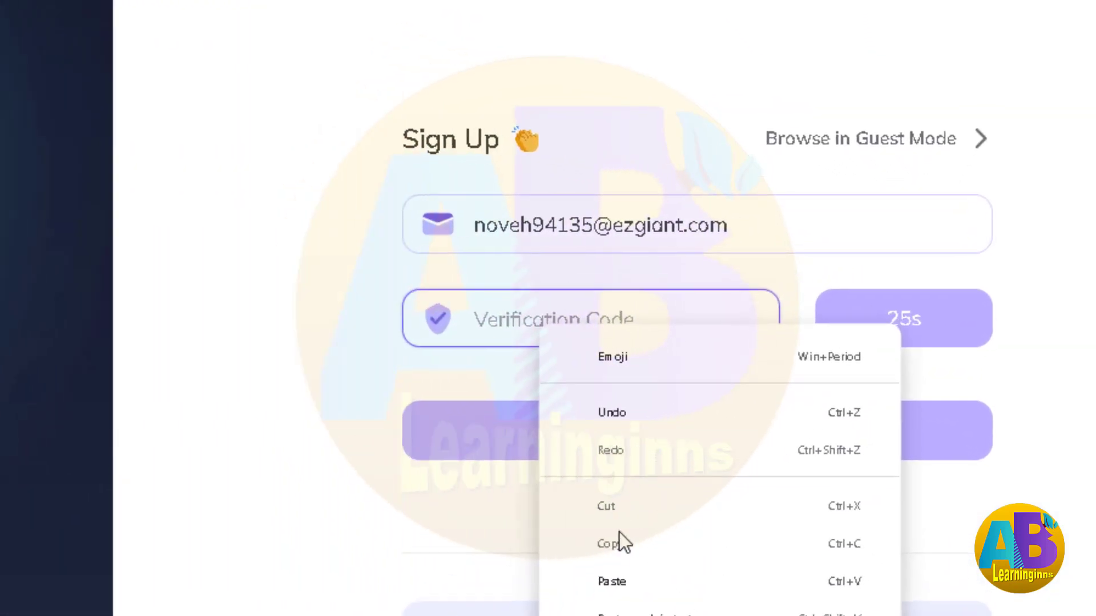
left_click(655, 539)
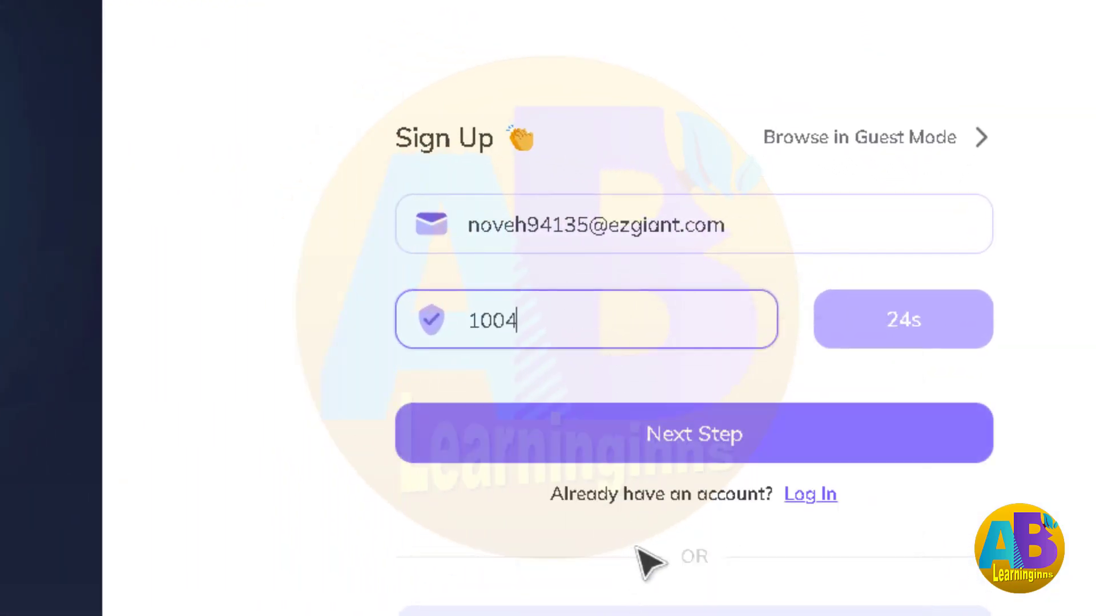
left_click(687, 448)
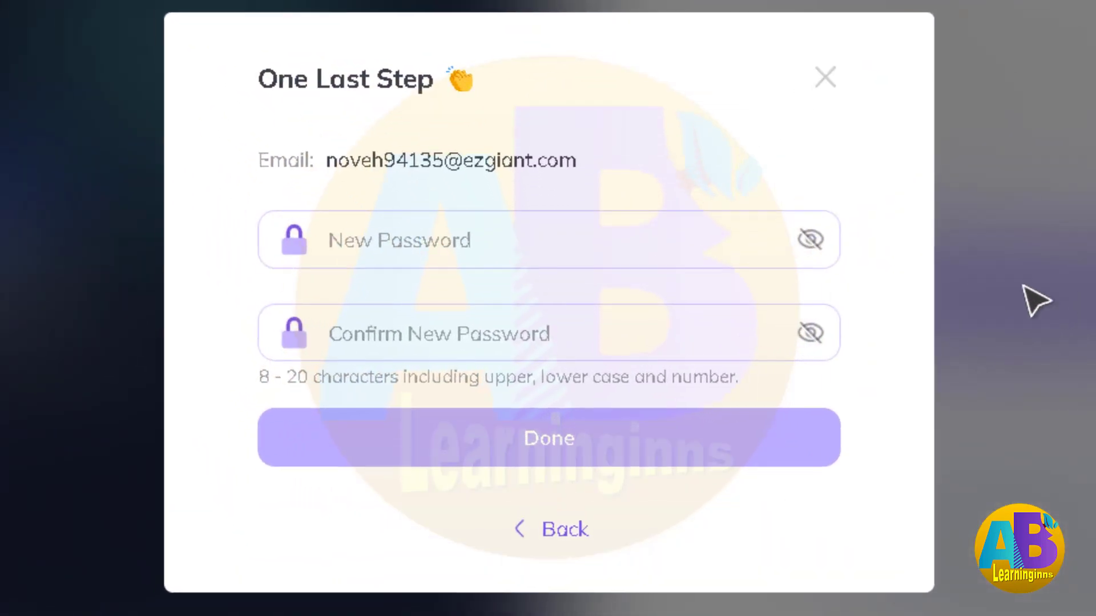
Accept Chrome's generated strong password and finish creating the account
left_click(566, 244)
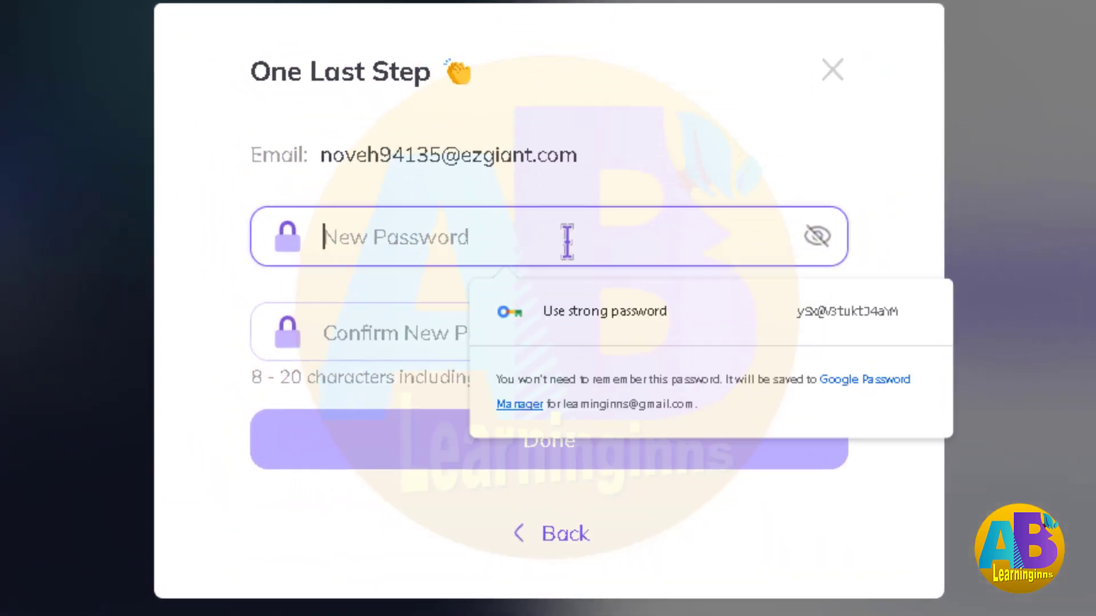
left_click(568, 314)
left_click(545, 445)
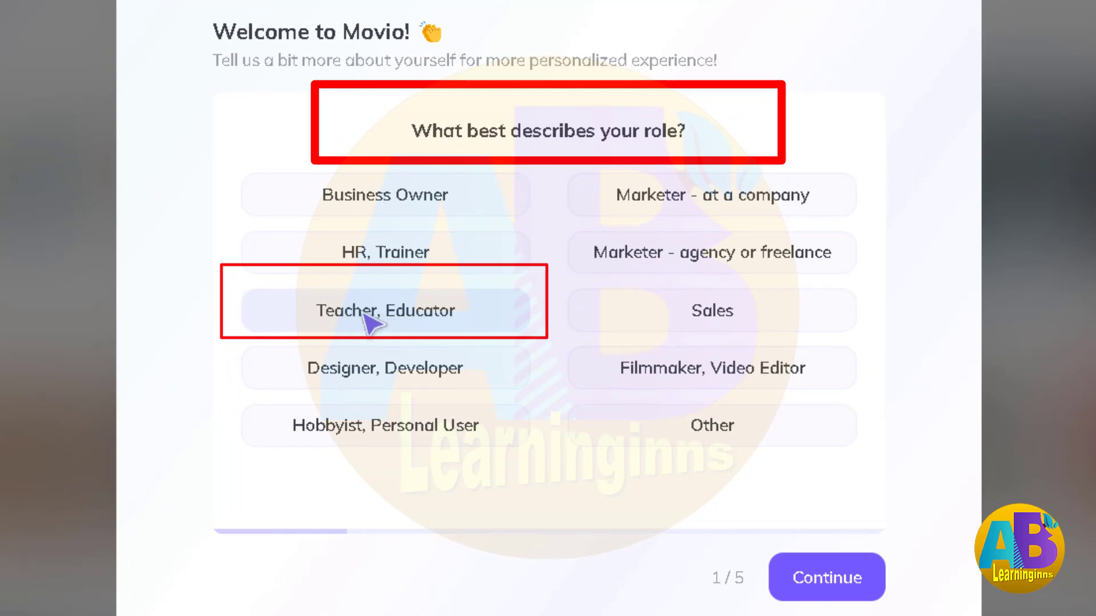
Answer Teacher, Educator; Training, Education; Only me; Social Media Content; Youtube, then submit
left_click(420, 317)
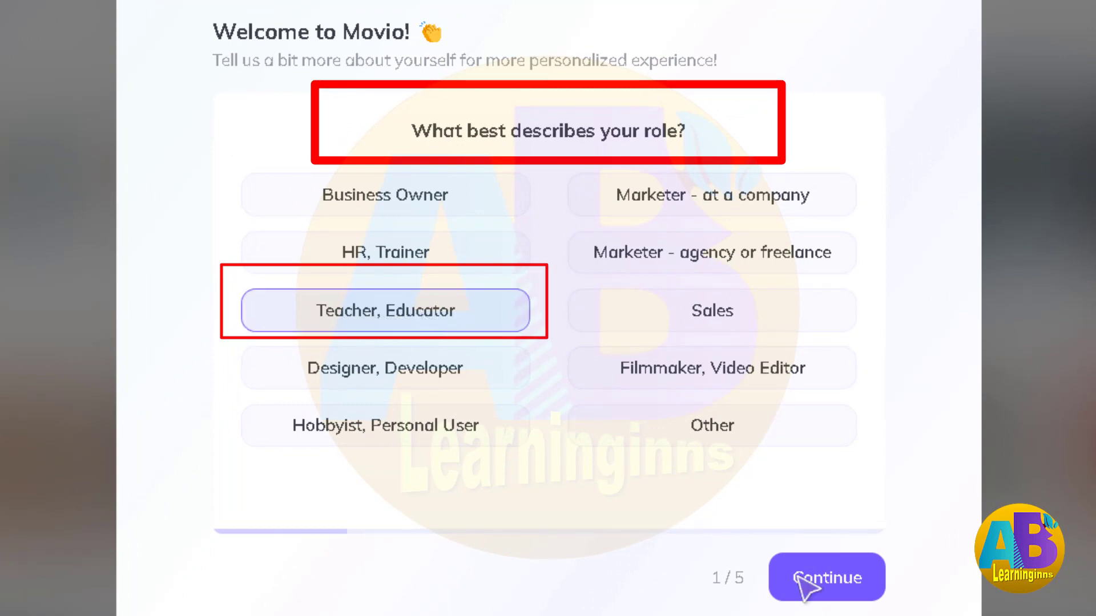
left_click(834, 584)
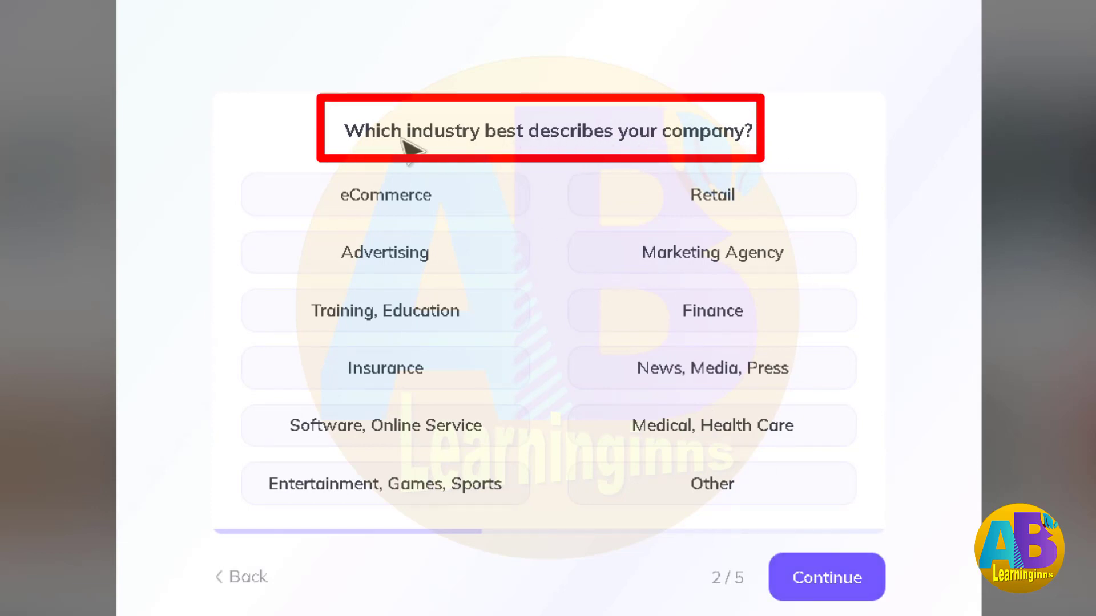
left_click(320, 324)
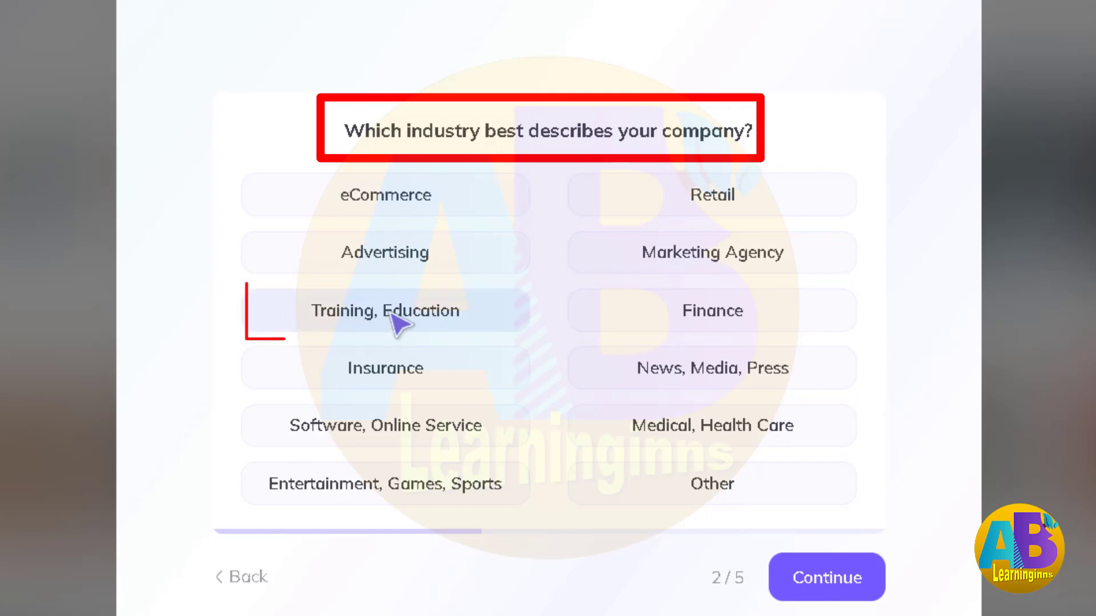
left_click(830, 582)
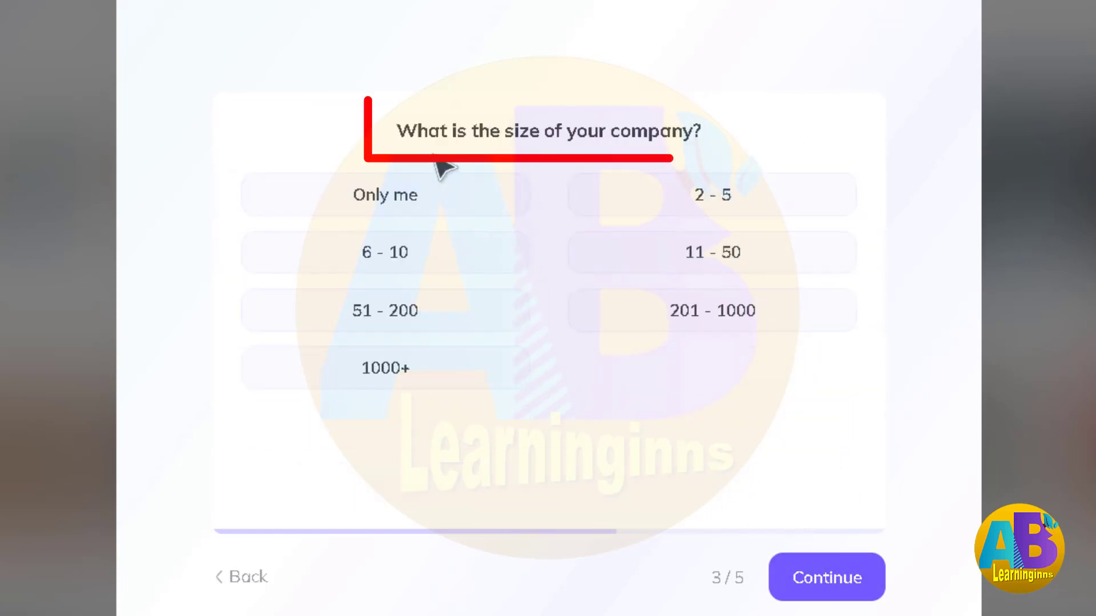
left_click(354, 211)
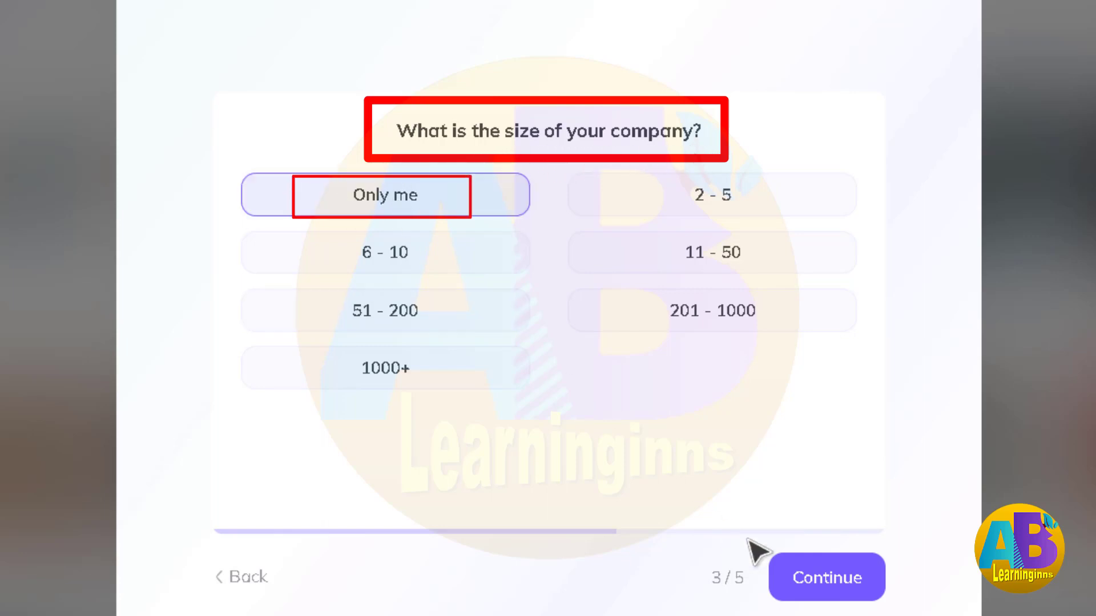
left_click(842, 582)
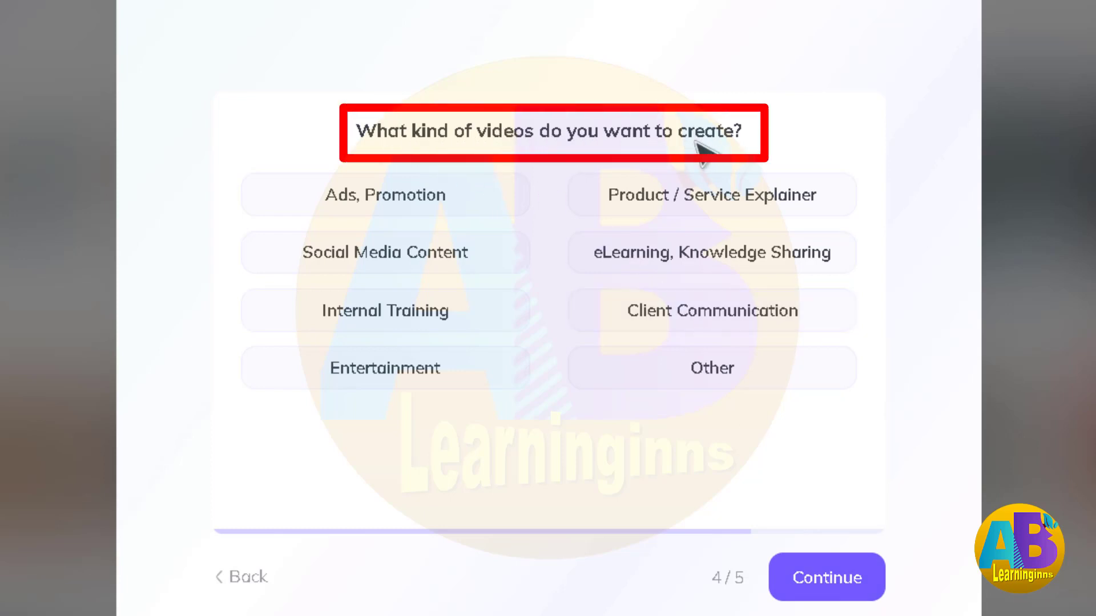
left_click(411, 254)
left_click(849, 587)
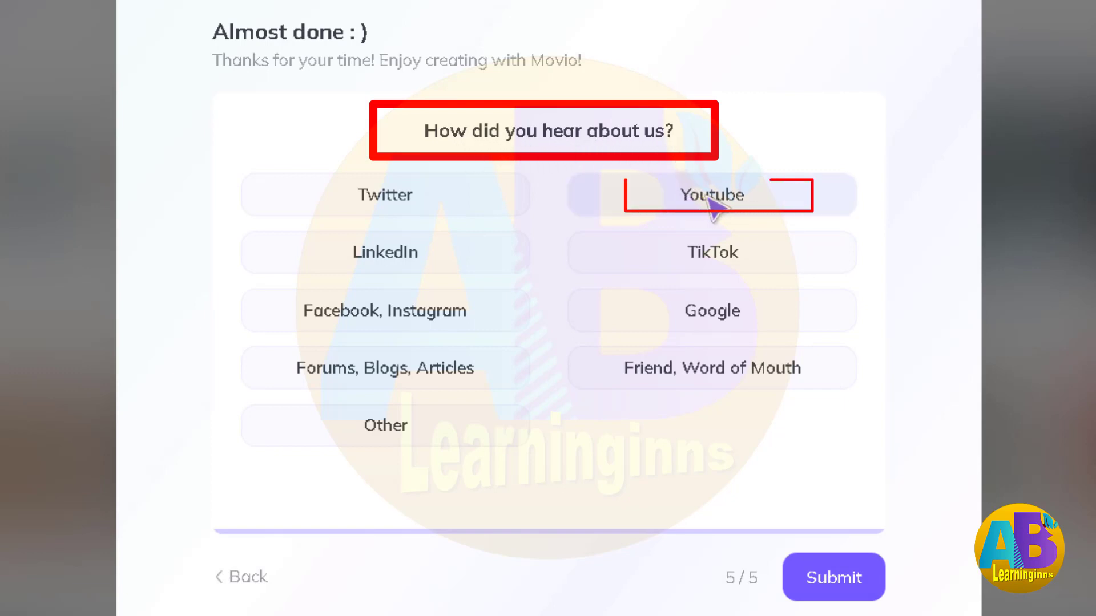
left_click(720, 210)
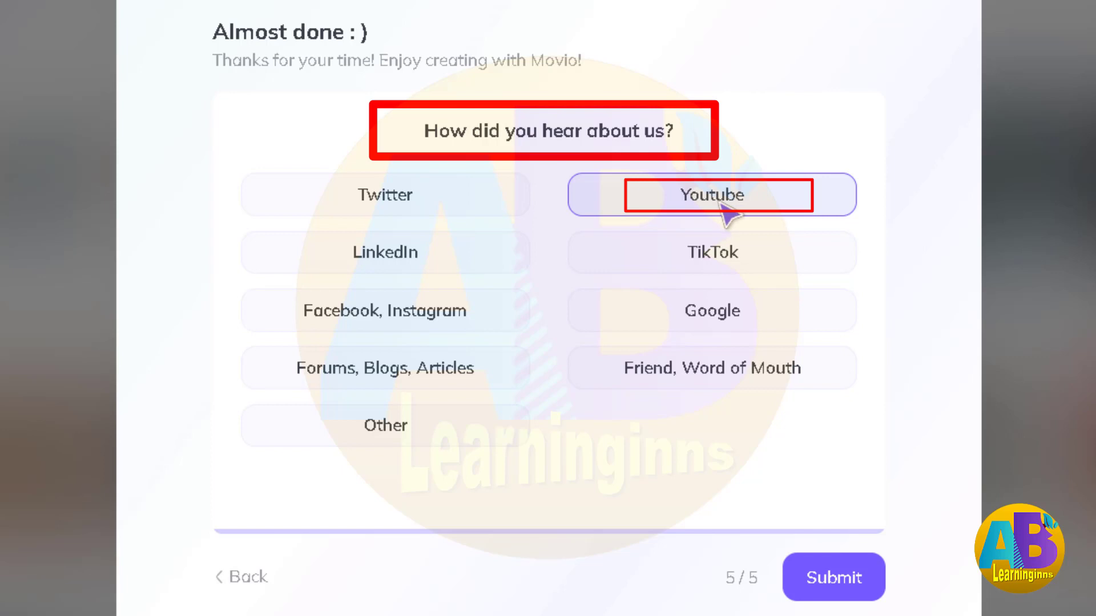
left_click(848, 589)
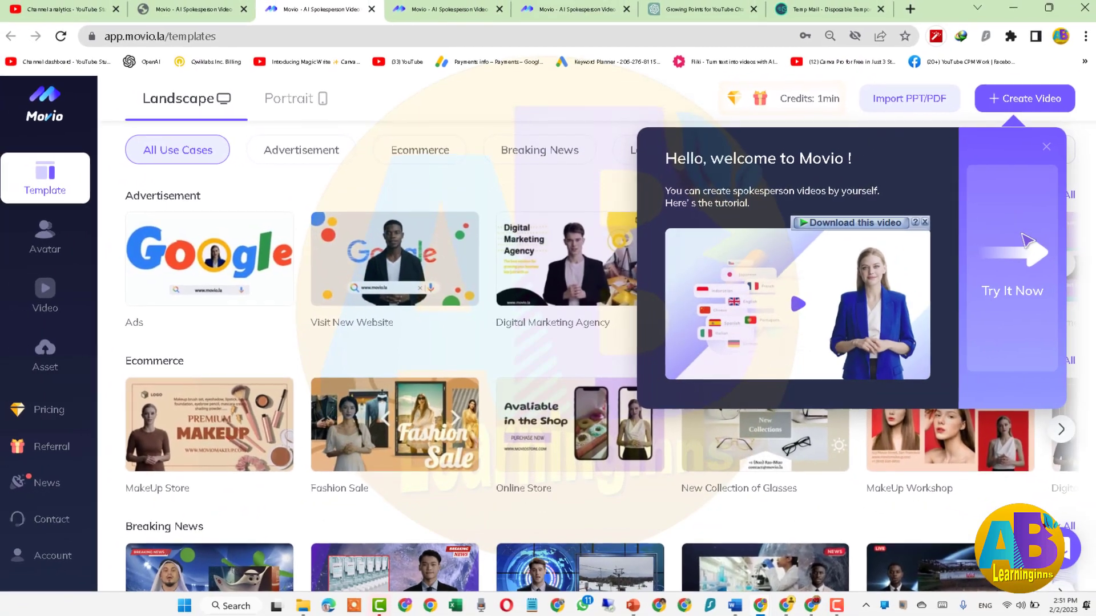
Close the welcome panel and browse portrait, landscape and extra template categories
left_click(1048, 153)
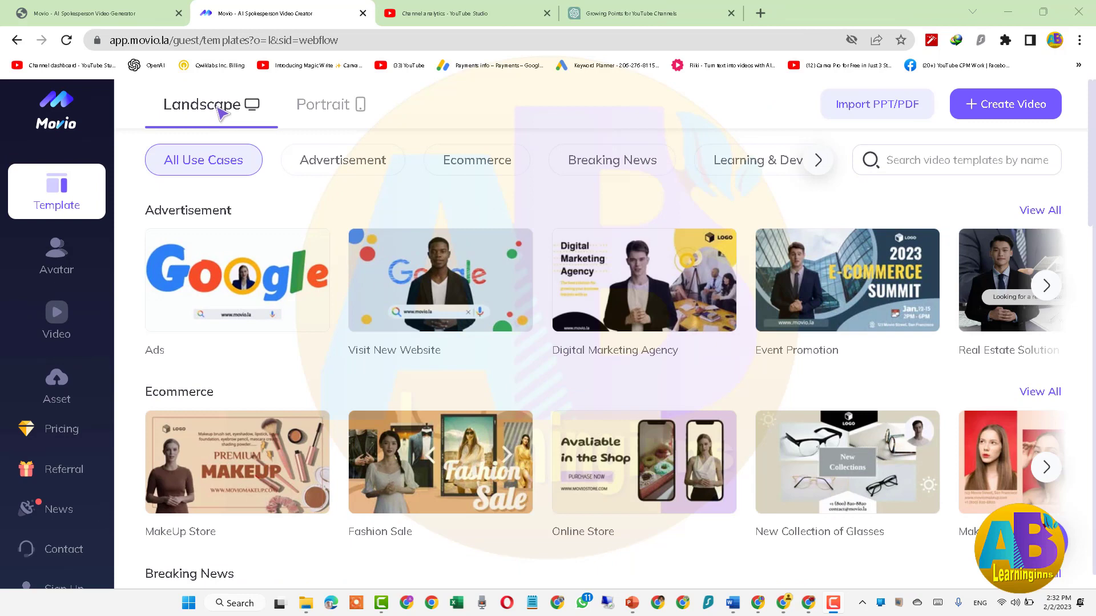
left_click(323, 106)
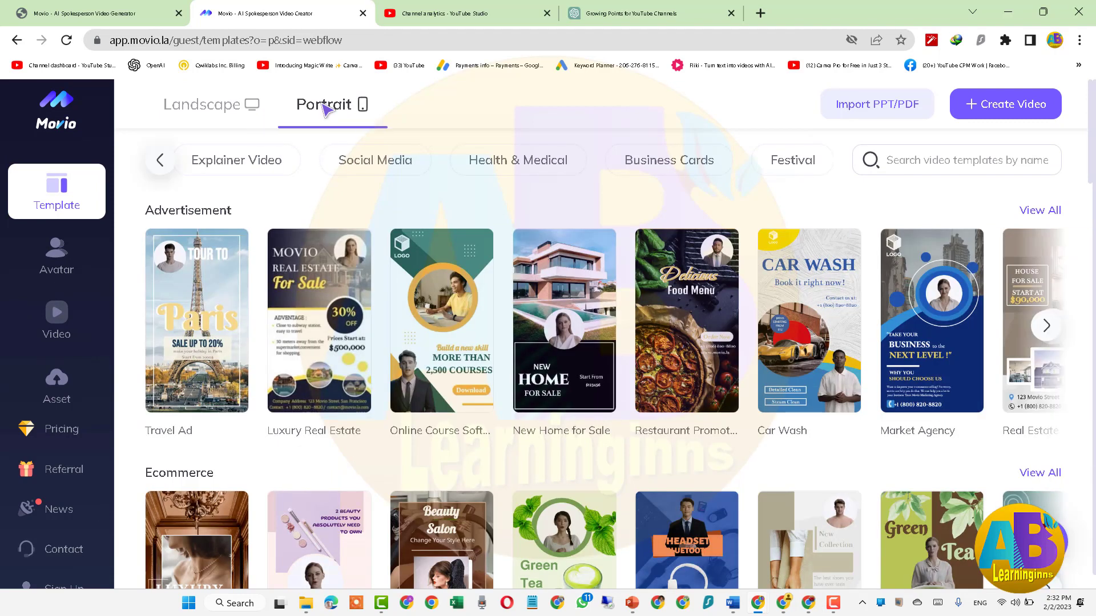
left_click(209, 108)
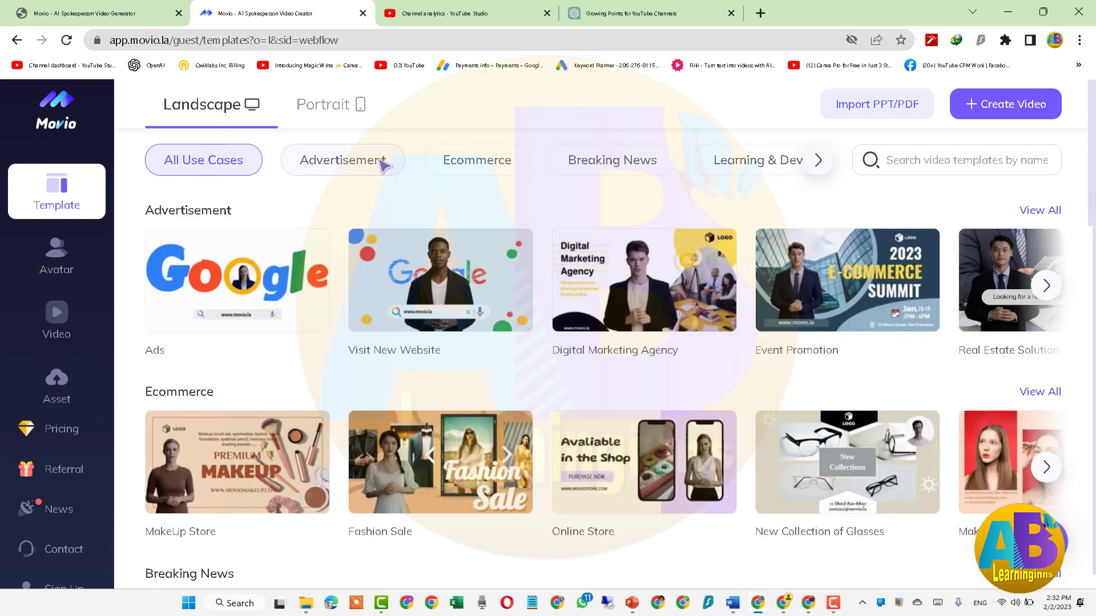
left_click(820, 162)
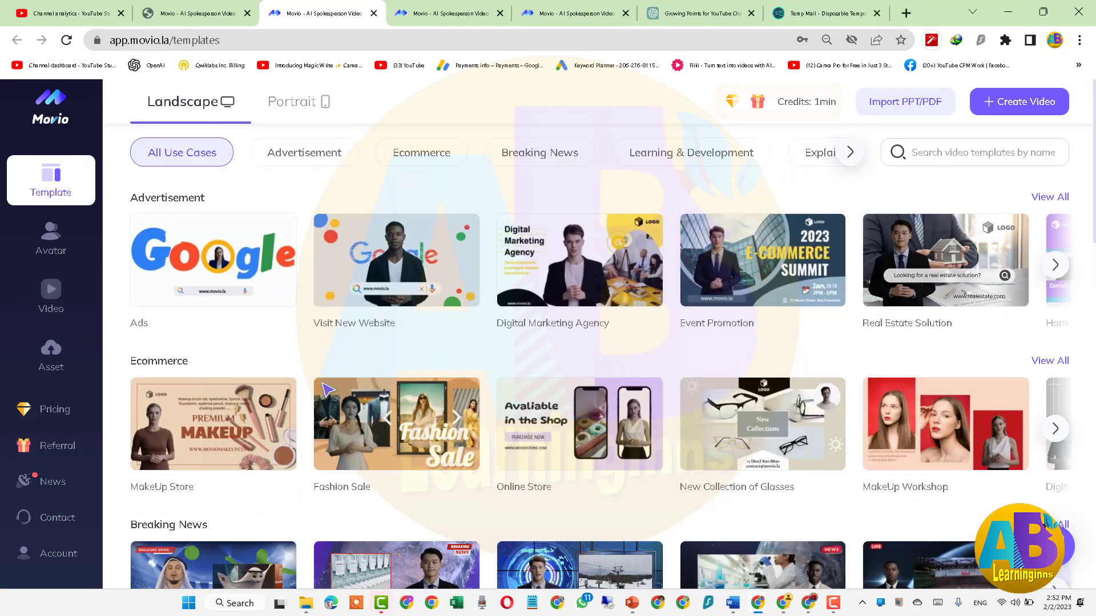
scroll(336, 388, "down", 7)
scroll(327, 406, "down", 11)
scroll(171, 342, "up", 18)
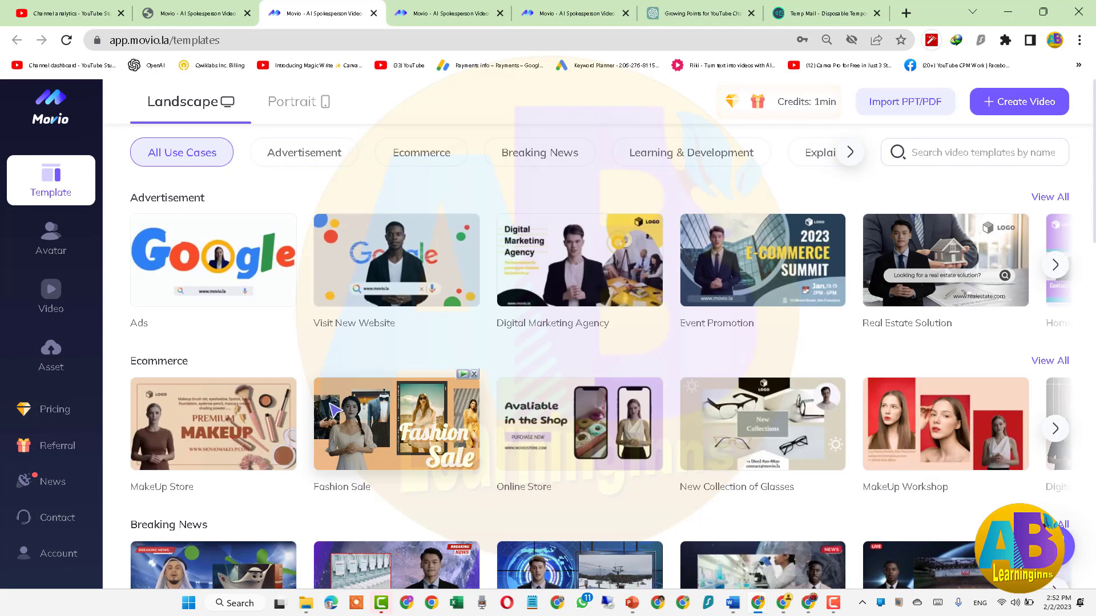
Browse the avatar gallery, then go to the Video page with the Welcome to Movio sample
left_click(57, 239)
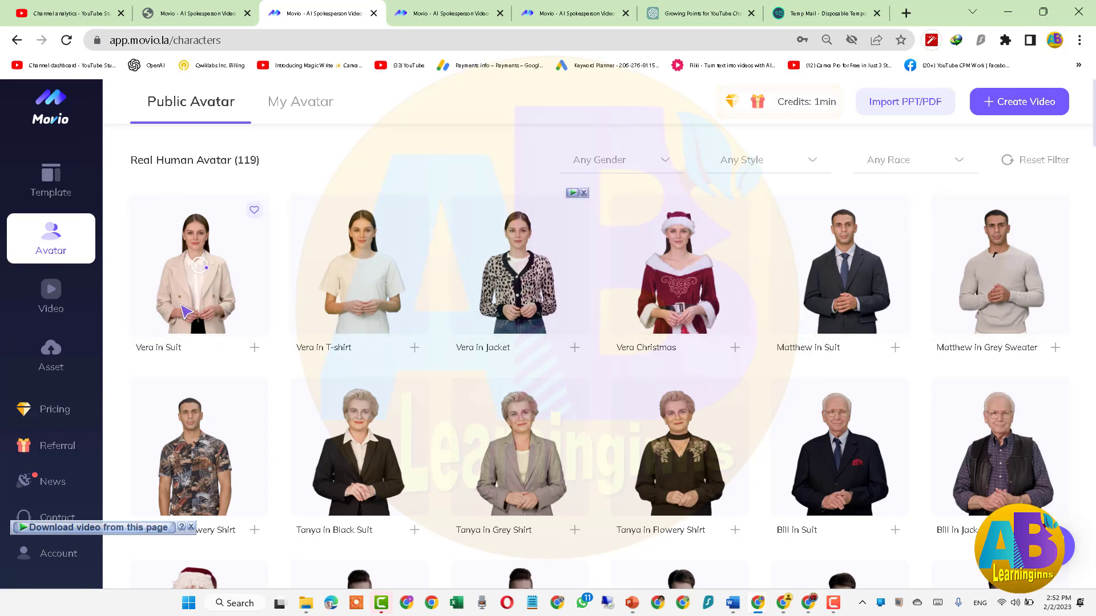
scroll(509, 378, "down", 9)
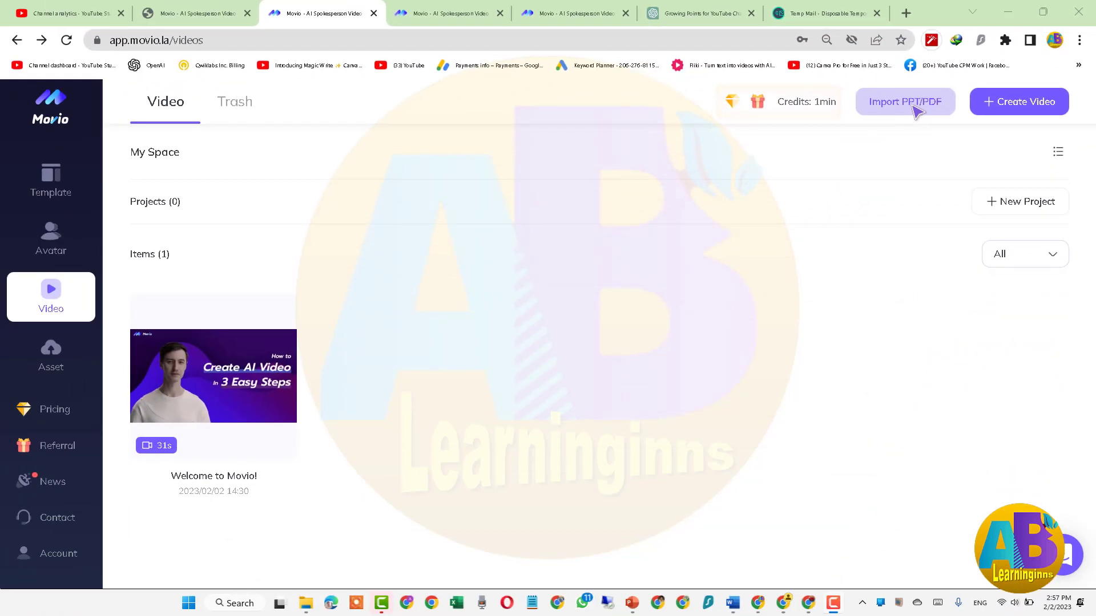
left_click(1021, 105)
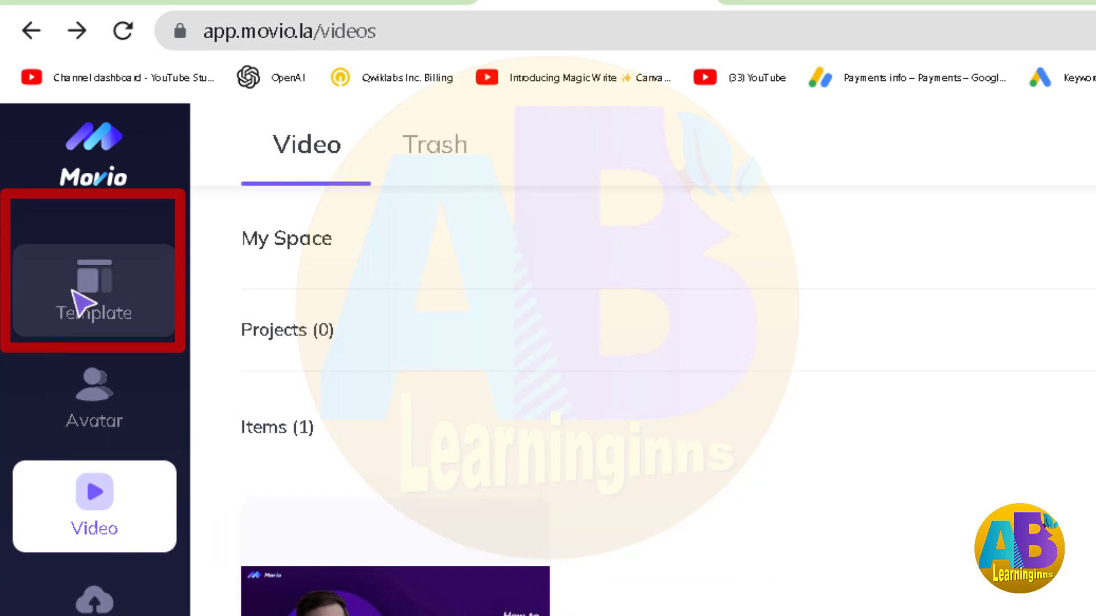
Create a draft from the Google-style Ads template and place the cursor in its script line
left_click(84, 302)
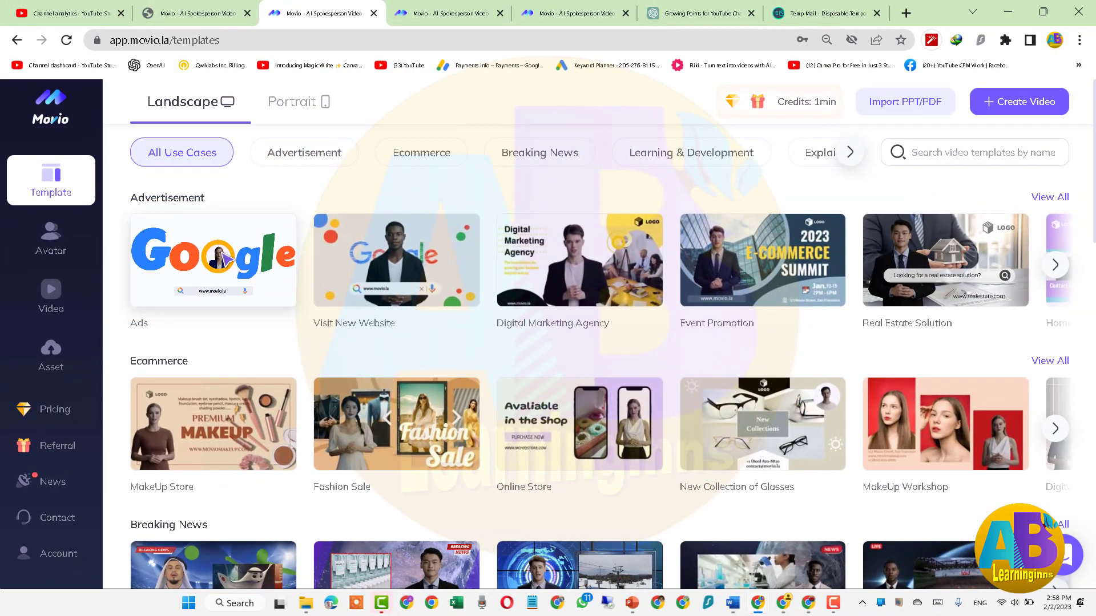
left_click(264, 296)
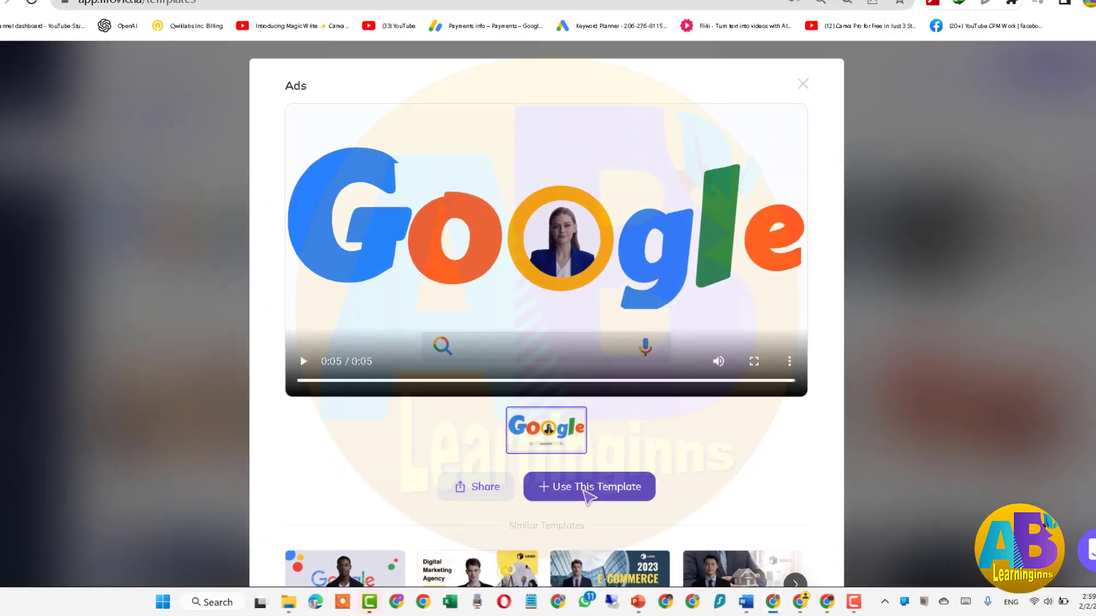
left_click(610, 389)
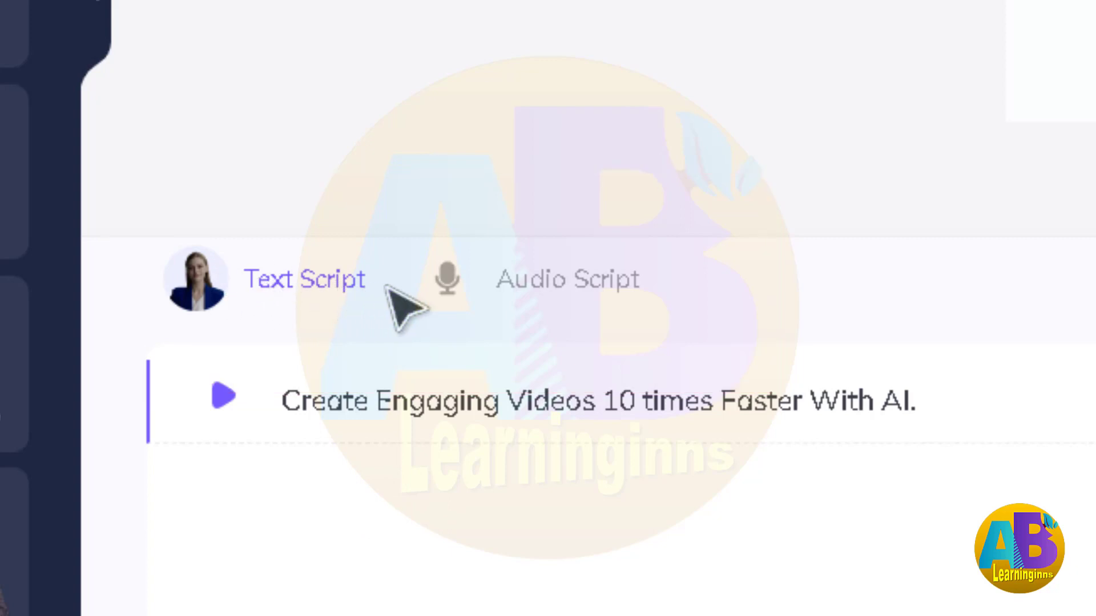
left_click(311, 278)
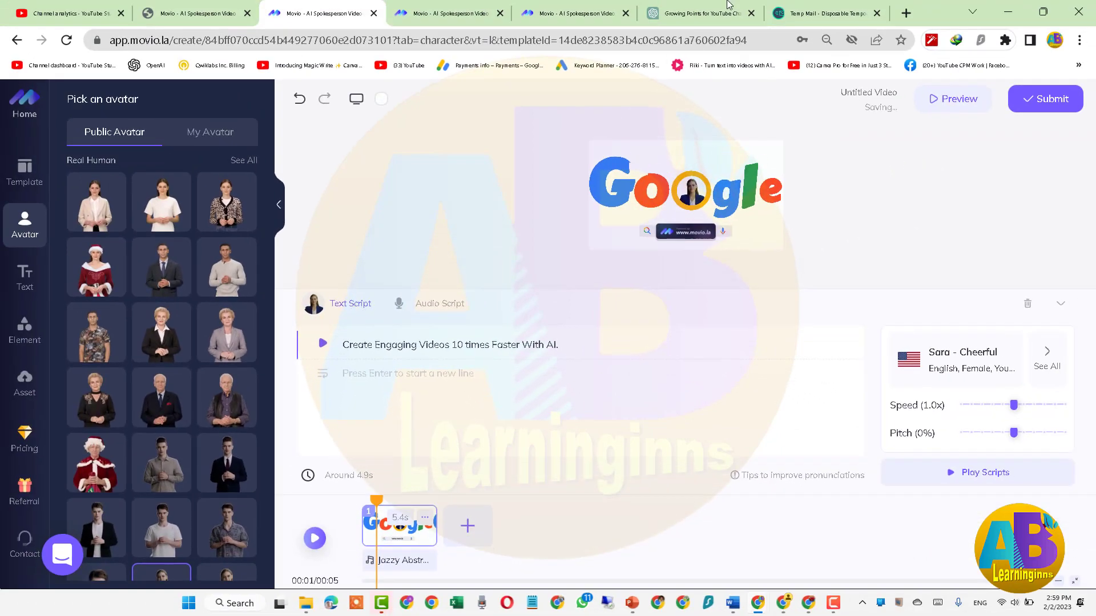
Send ChatGPT the pasted ten YouTube growth prompt, with 'points' changed to 'idias'
left_click(697, 11)
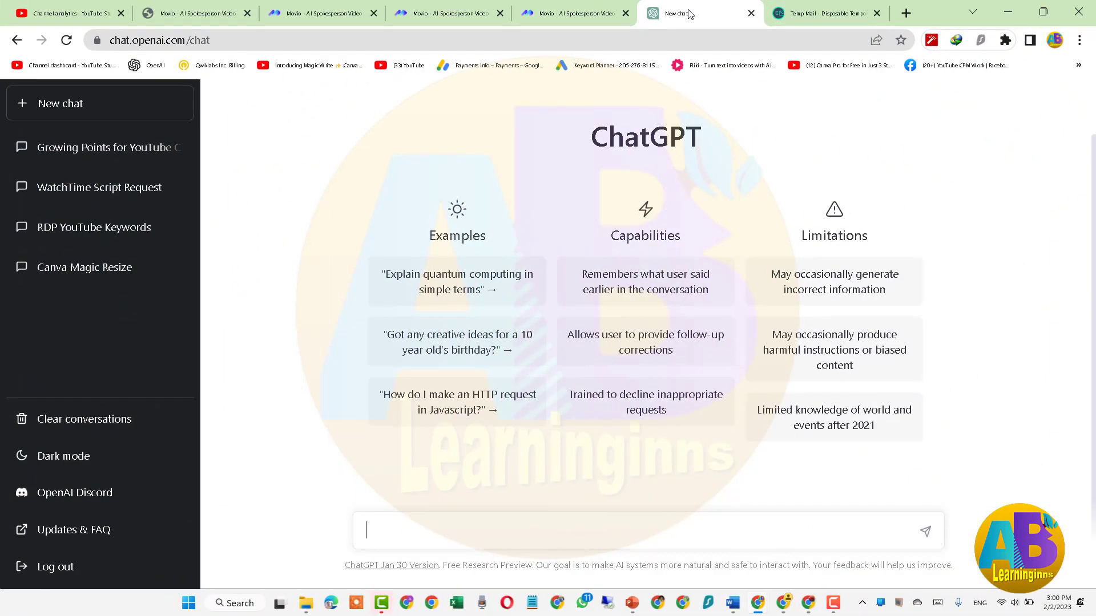
type("write ten Youtube channel growing points for me")
double_click(568, 536)
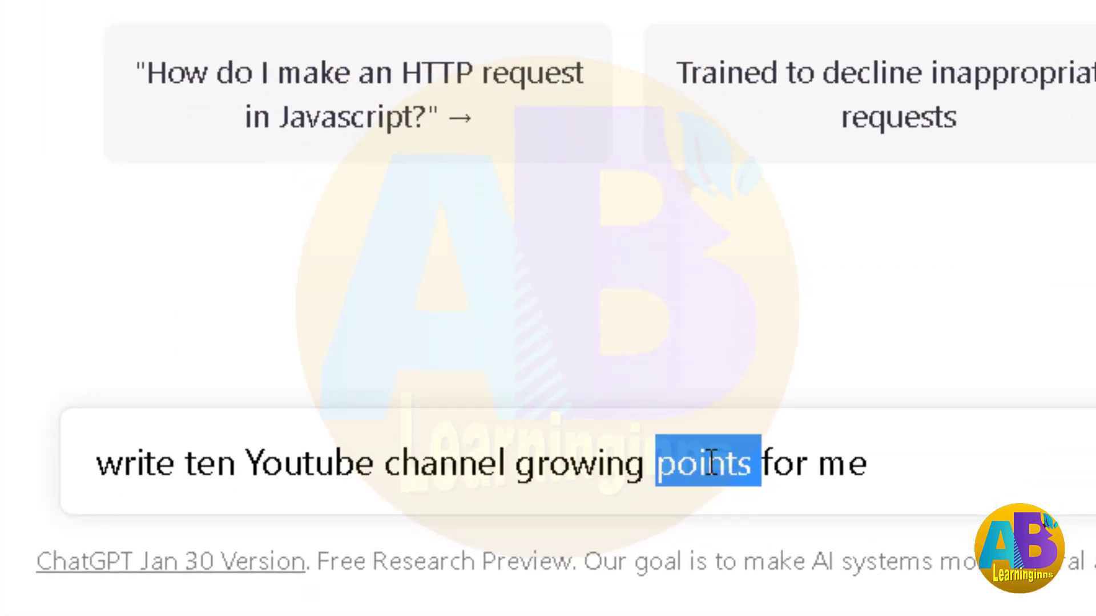
type("i")
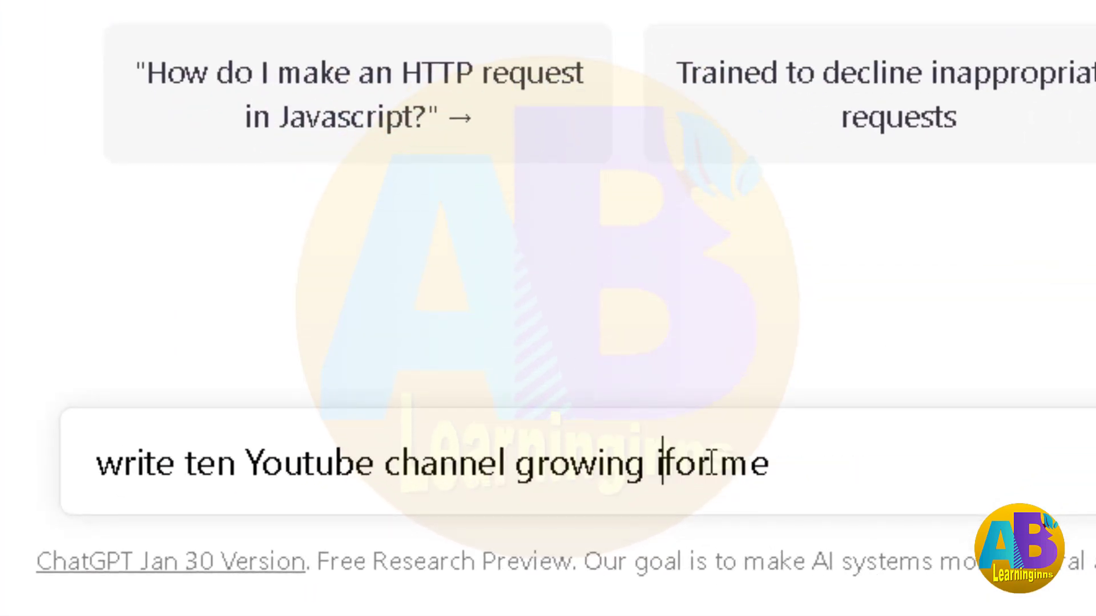
type("dias")
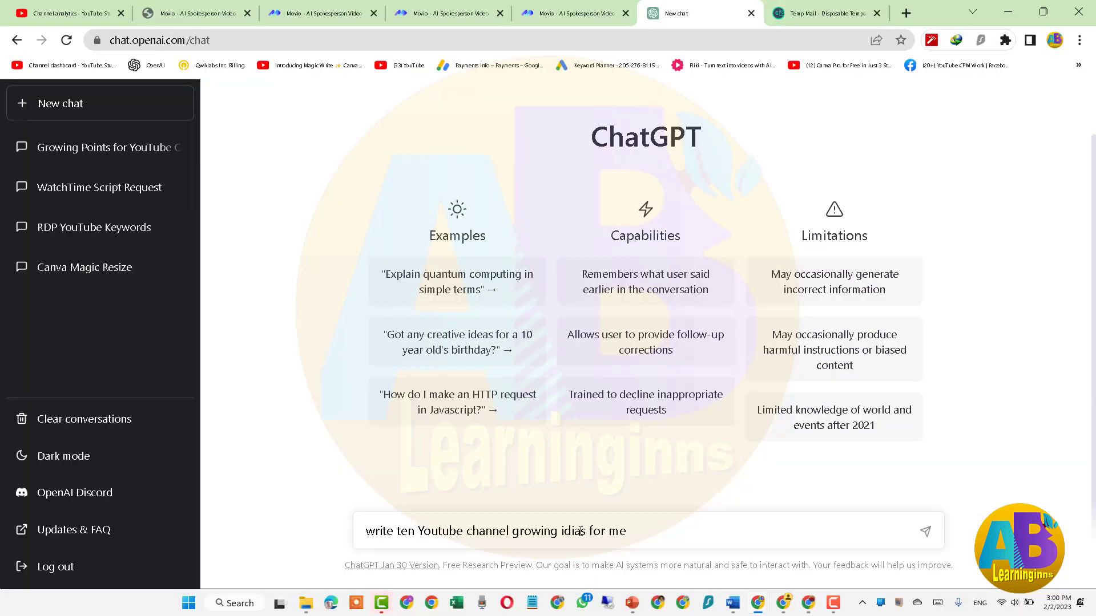
left_click(924, 533)
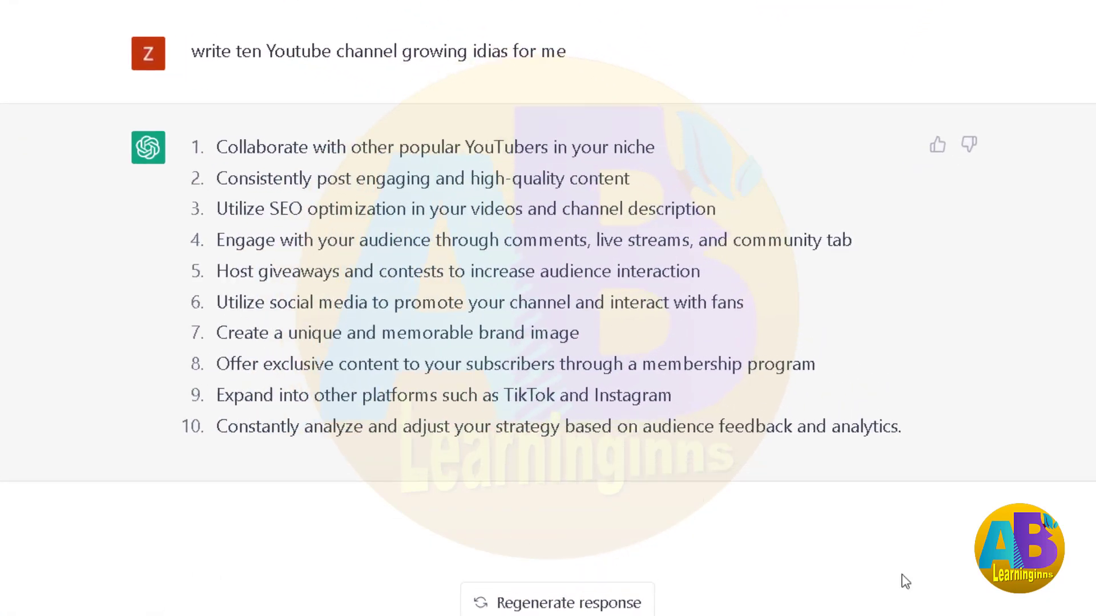
Select and copy ChatGPT's ten-item YouTube growth tips list
left_click_drag(903, 427, 212, 135)
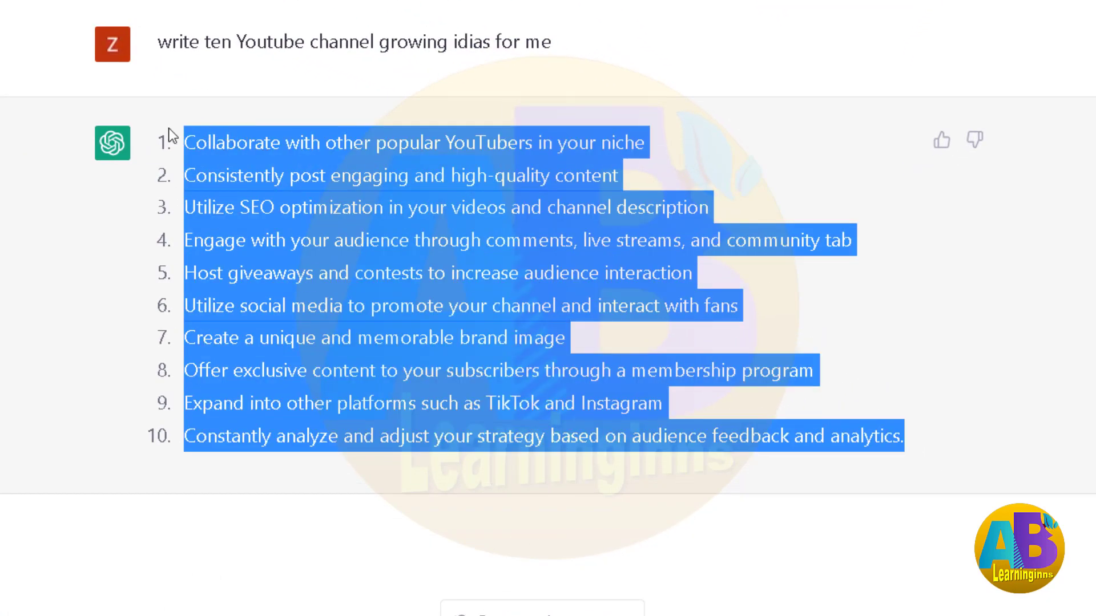
right_click(254, 165)
left_click(296, 187)
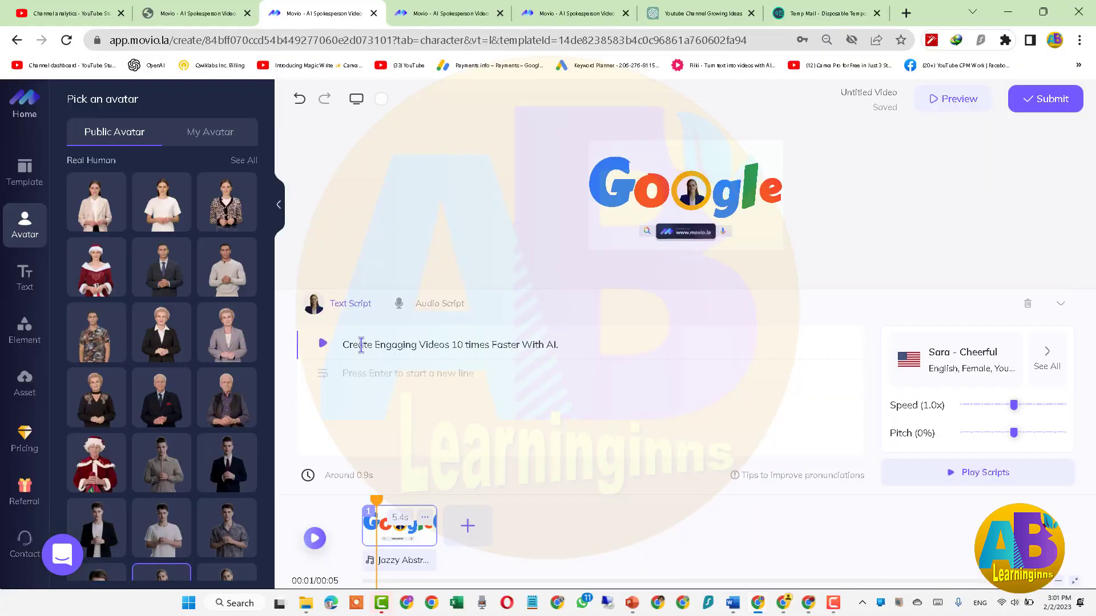
Paste the tips over the script line and edit the title to 'Top ten Youtube channel growing idias'
triple_click(362, 346)
right_click(362, 346)
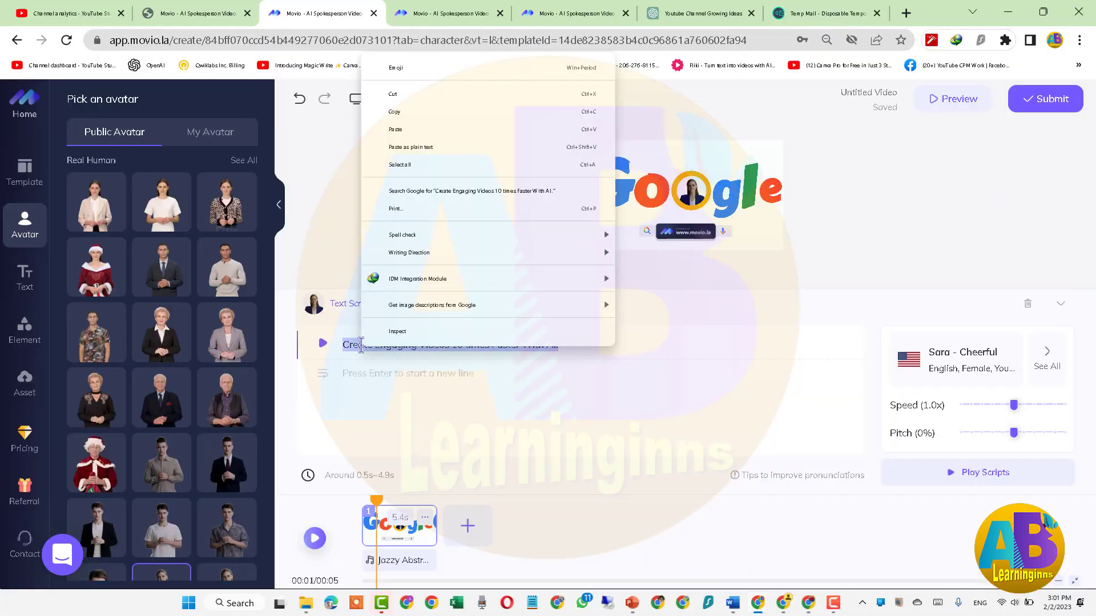
left_click(404, 132)
scroll(457, 377, "up", 2)
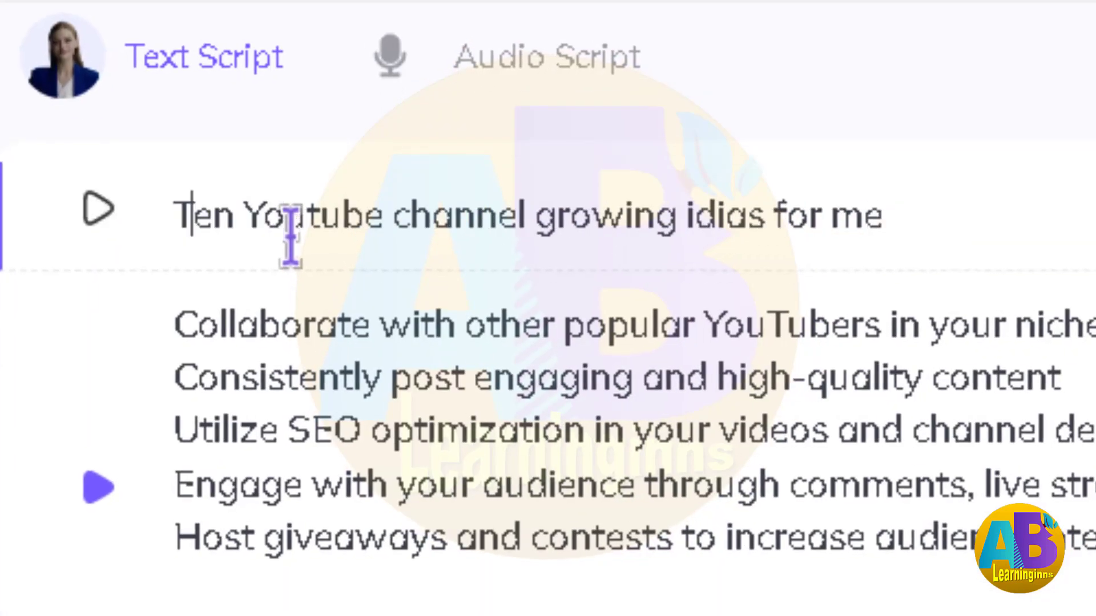
type("op t")
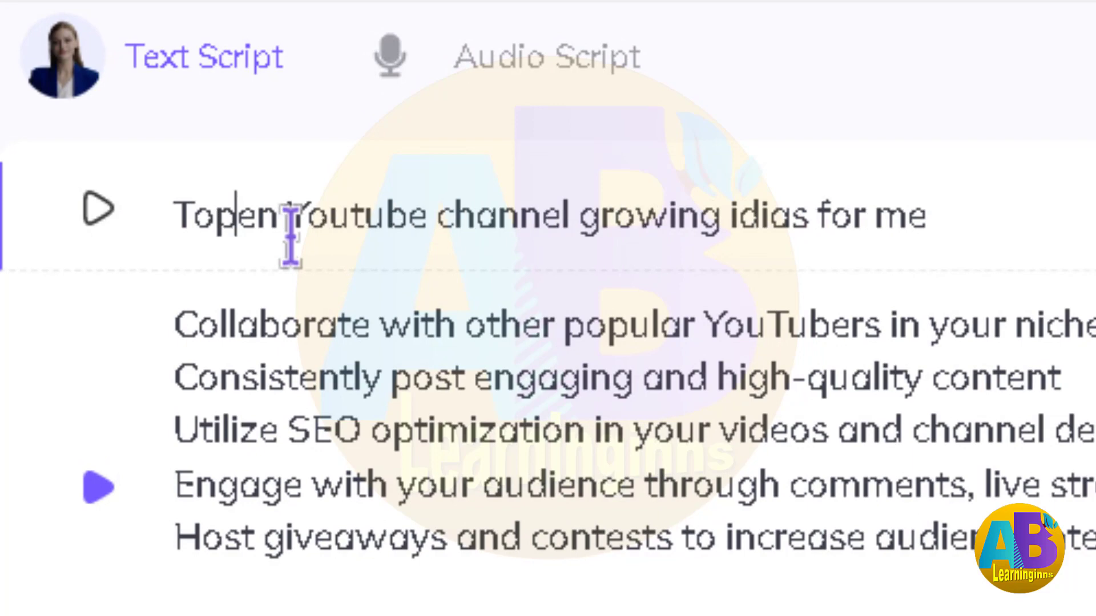
left_click(836, 231)
key("Delete")
key("Delete")
key("Delete")
key("Delete")
key("Delete")
key("Delete")
key("Delete")
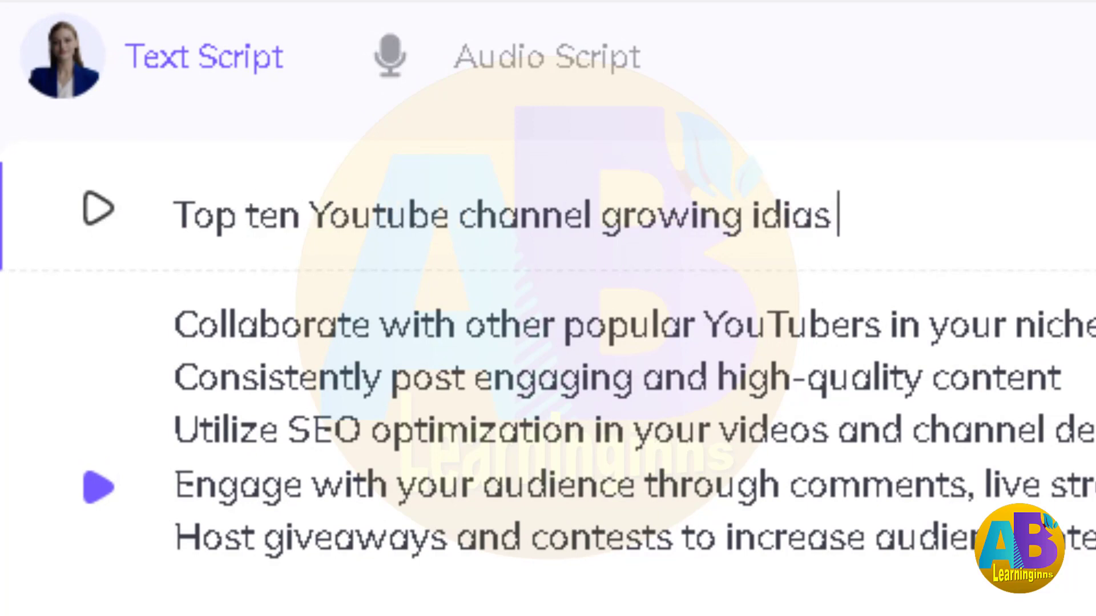
Prefix each of the ten tips, from Collaborate to Constantly, with 'Number 1.'
left_click(190, 325)
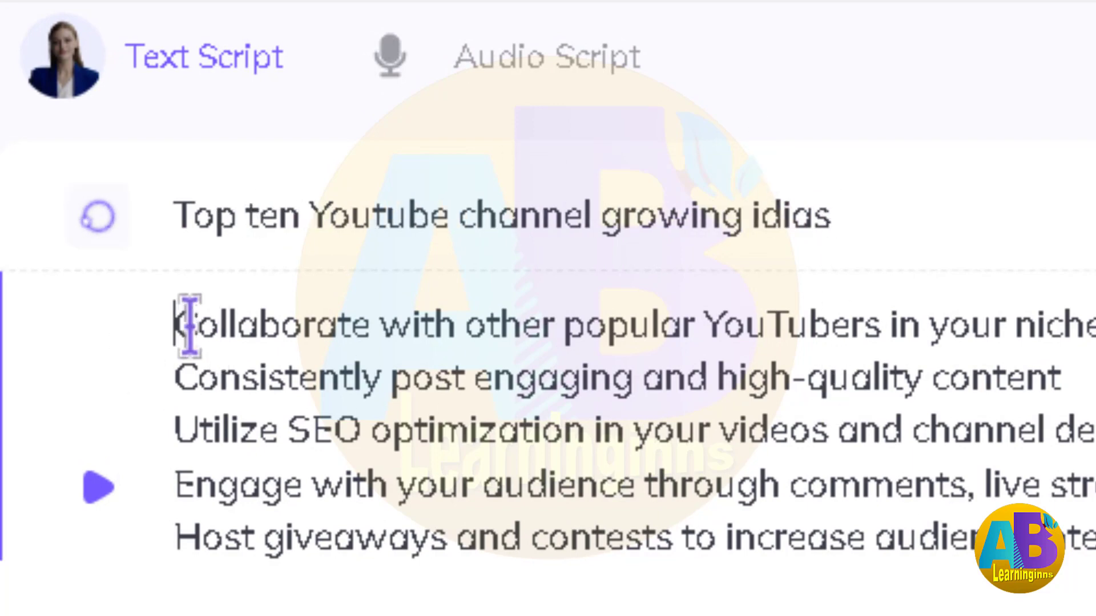
type("Number 1.")
left_click_drag(175, 326, 359, 325)
right_click(359, 325)
key("Escape")
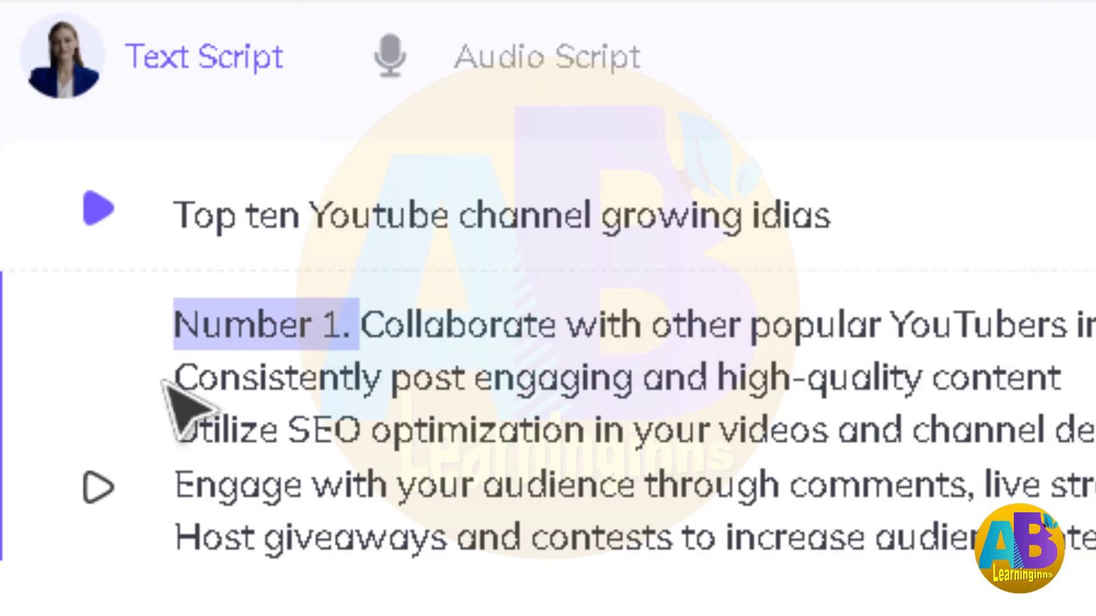
left_click(177, 377)
key("ctrl+v")
left_click(177, 429)
key("ctrl+v")
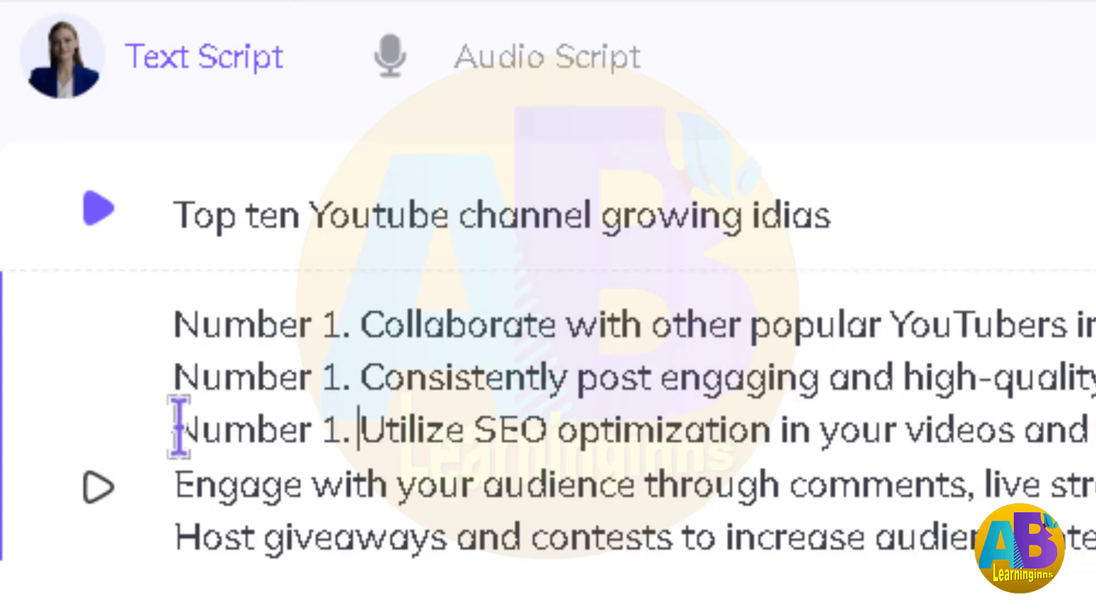
left_click(183, 485)
key("ctrl+v")
left_click(176, 523)
key("ctrl+v")
scroll(289, 460, "down", 5)
left_click(177, 189)
key("ctrl+v")
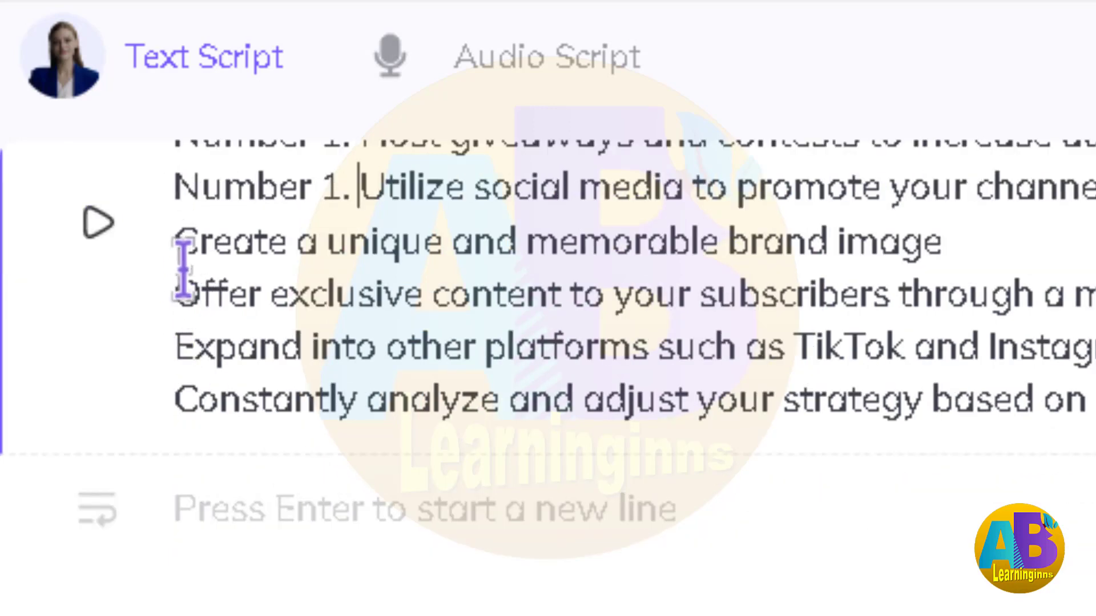
key("ctrl+v")
left_click(177, 295)
key("ctrl+v")
left_click(176, 347)
key("ctrl+v")
left_click(177, 400)
key("ctrl+v")
Renumber the prefixes on the second through tenth tips to 2 through 10
scroll(323, 385, "up", 5)
double_click(331, 377)
type("2")
double_click(327, 432)
type("3")
double_click(333, 486)
type("4")
double_click(331, 537)
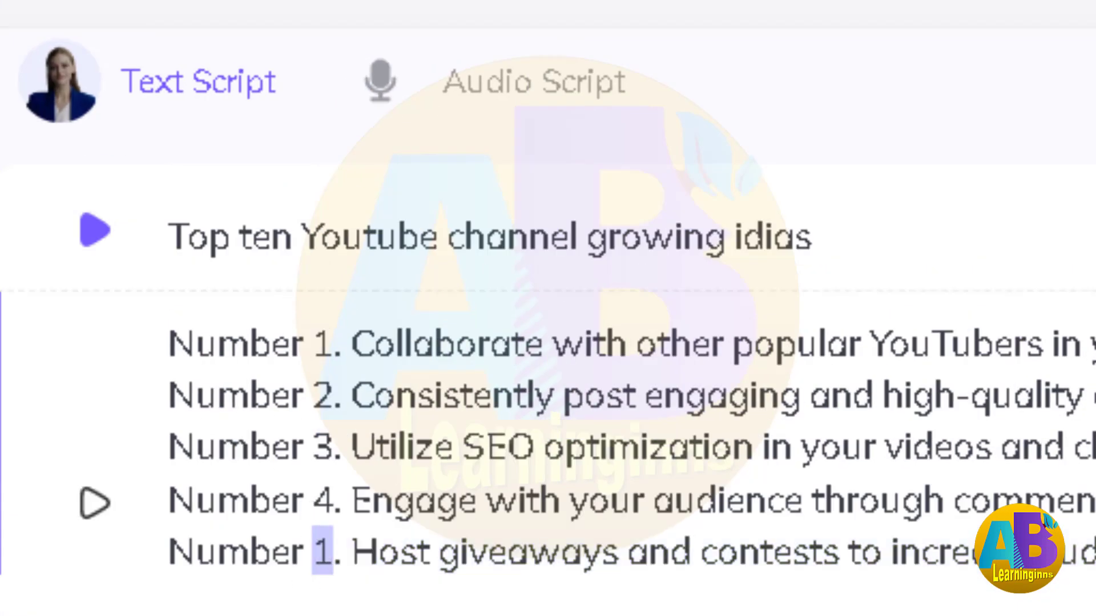
type("5")
scroll(325, 285, "down", 5)
double_click(325, 209)
type("6")
double_click(321, 263)
type("7")
double_click(311, 314)
type("8")
double_click(320, 366)
type("9")
double_click(316, 418)
type("10")
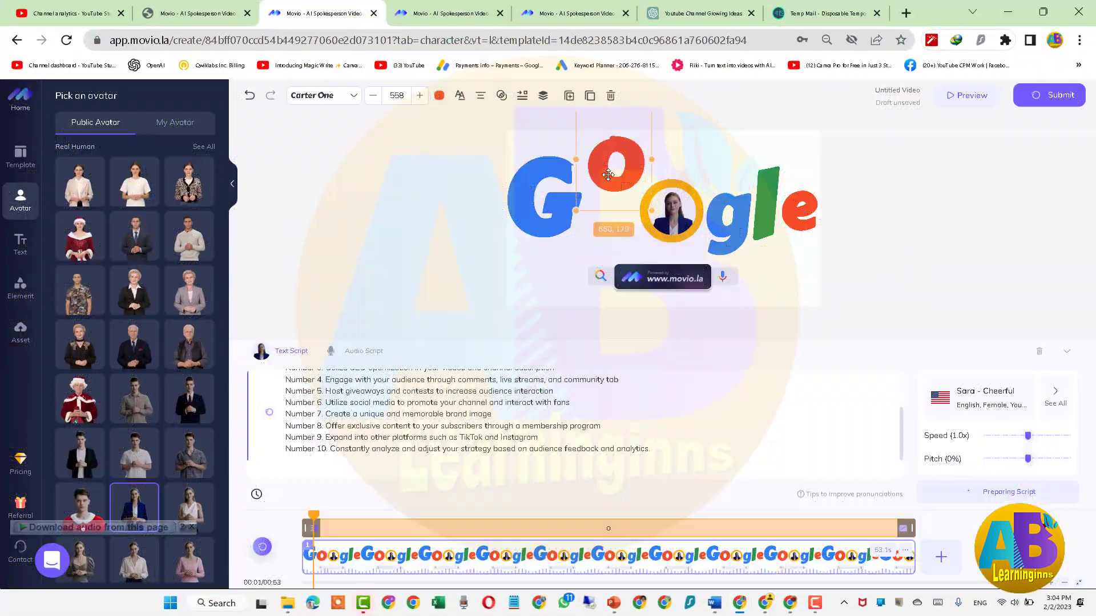
Zoom the page out, lower the g, l, e letters, raise the G and shrink the red o beside it
key("ctrl+minus")
key("ctrl+minus")
key("ctrl+minus")
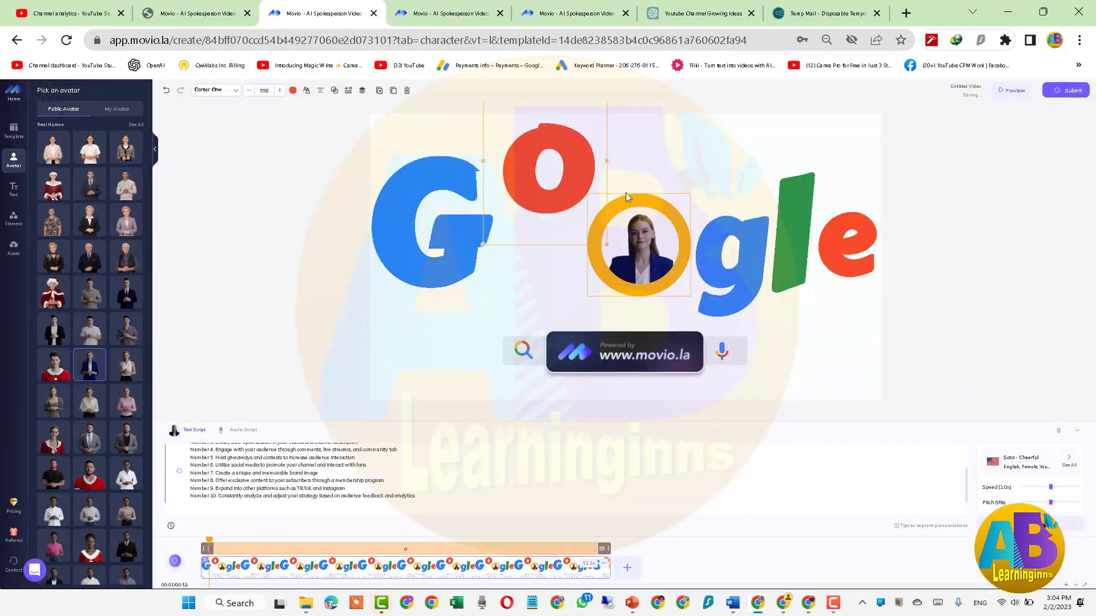
left_click_drag(793, 228, 789, 283)
left_click_drag(704, 275, 704, 302)
left_click(844, 263)
left_click_drag(845, 264, 838, 314)
left_click(434, 228)
left_click_drag(433, 229, 433, 189)
left_click_drag(513, 112, 510, 126)
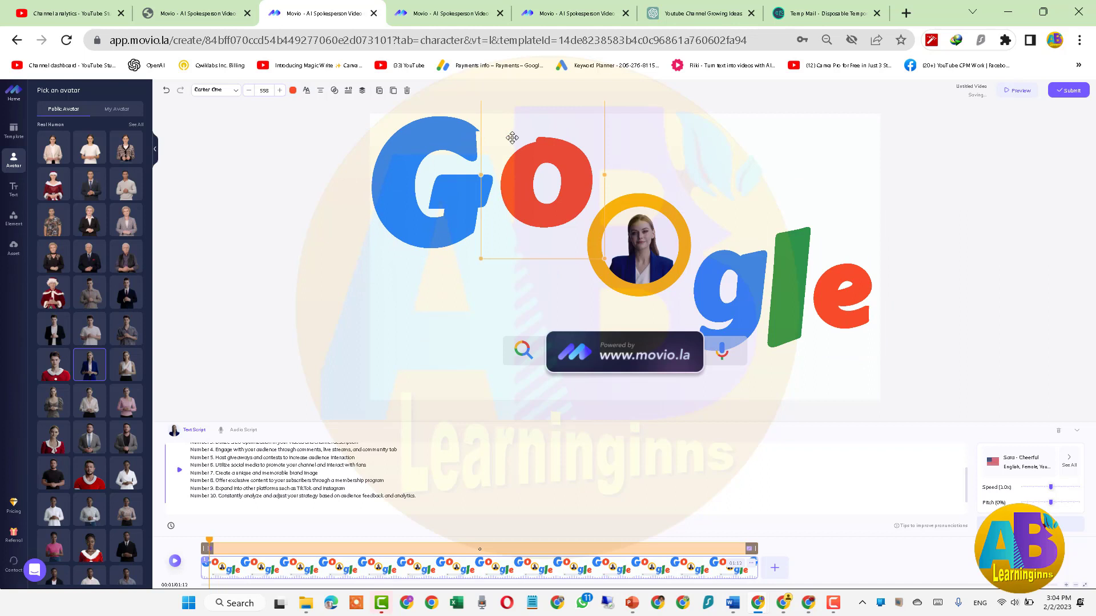
left_click_drag(479, 262, 543, 171)
mouse_move(575, 137)
left_mouse_down()
mouse_move(508, 152)
mouse_move(521, 147)
left_mouse_up()
Frame the avatar in the o ring and shrink g, l, e into a row after it
left_click(783, 299)
left_click_drag(724, 386, 788, 298)
left_click_drag(797, 348, 646, 172)
left_click_drag(641, 251, 606, 170)
left_click_drag(744, 195, 757, 176)
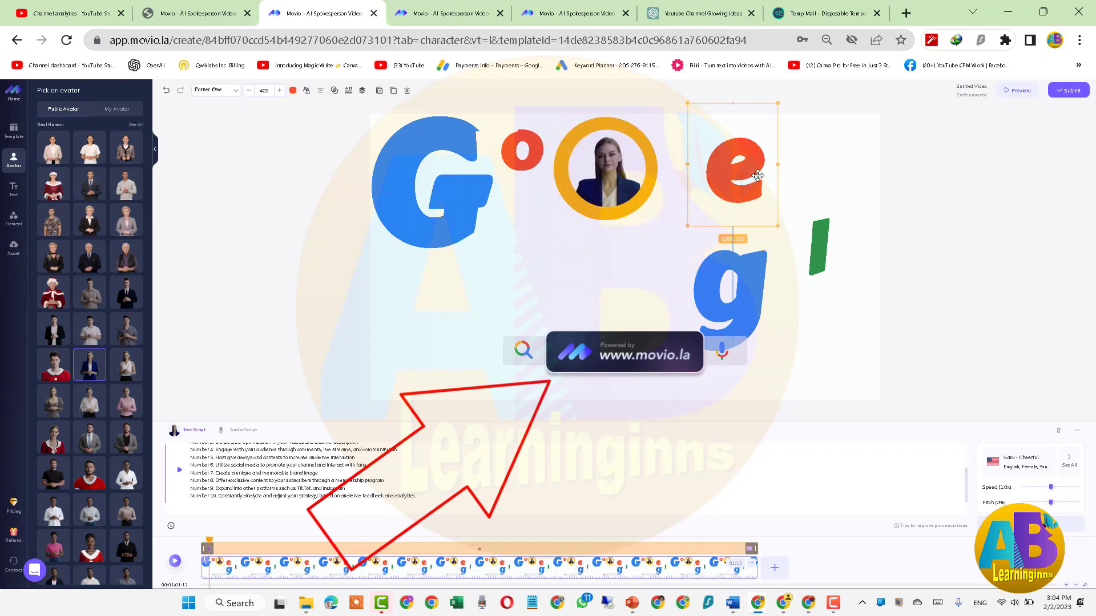
left_click_drag(780, 108, 744, 158)
left_click_drag(721, 197, 712, 145)
left_click_drag(730, 286, 667, 166)
left_click(718, 215)
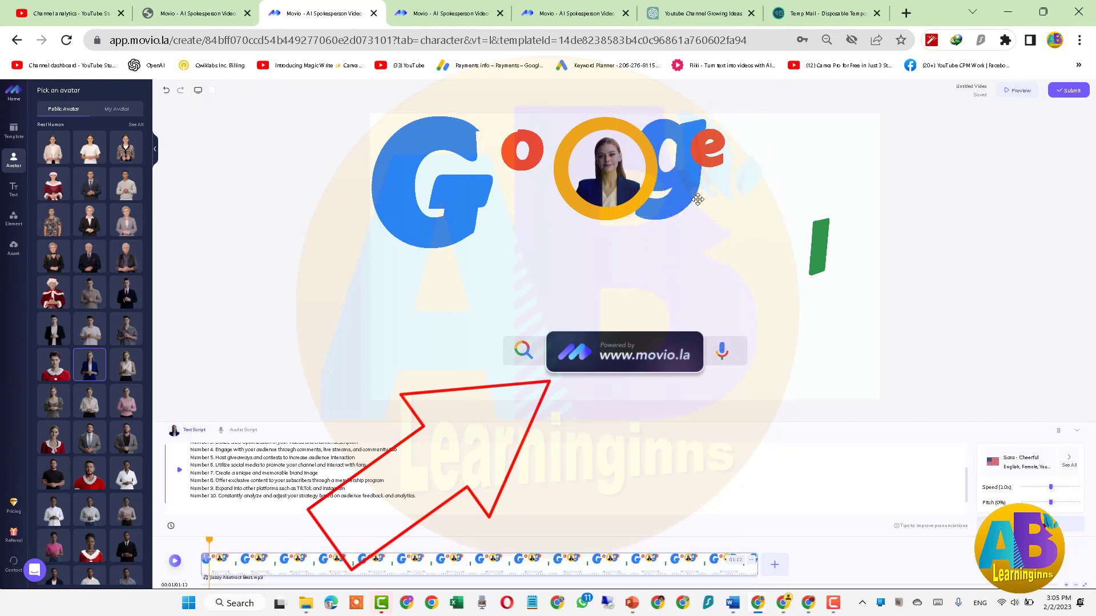
left_click(714, 216)
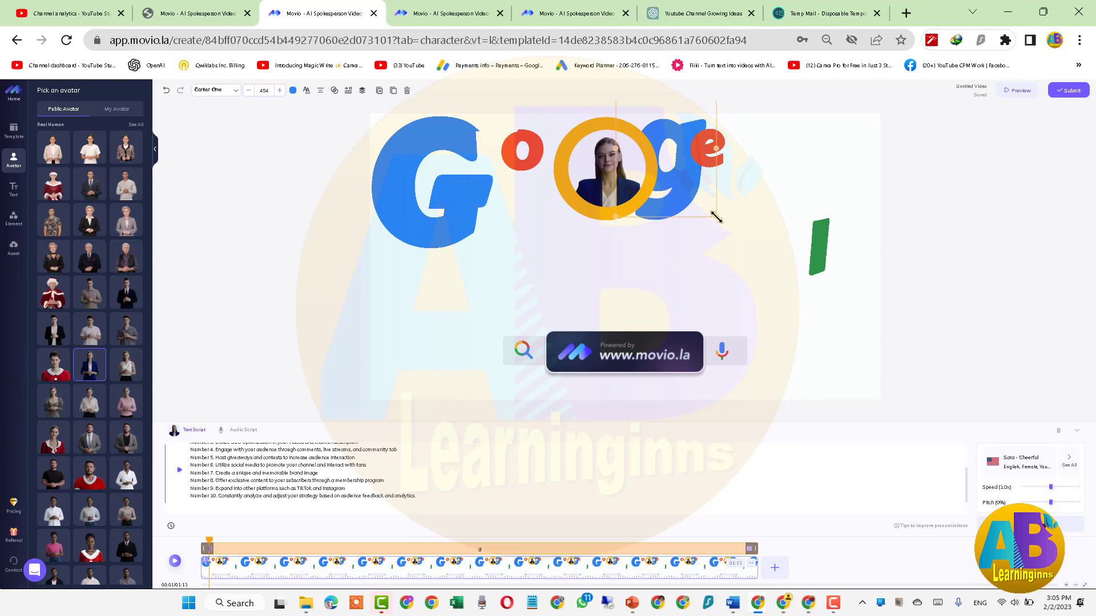
left_click_drag(717, 217, 693, 191)
left_click_drag(710, 149, 754, 163)
left_click_drag(819, 245, 718, 150)
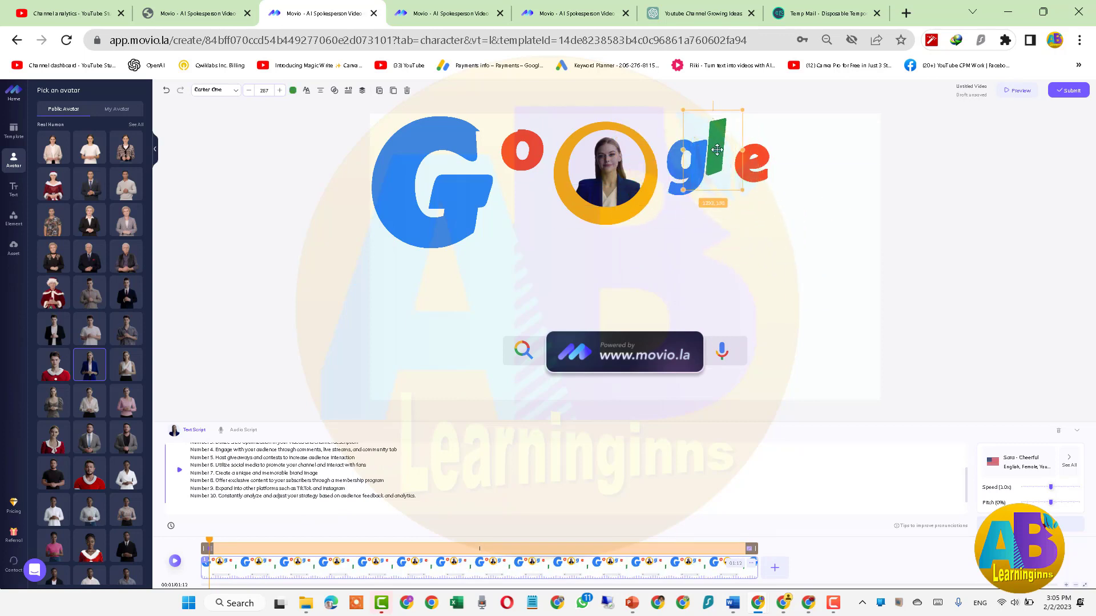
Review the Free and Essential pricing plans, noting the Free plan's 1-min credit, then close them
left_click(668, 357)
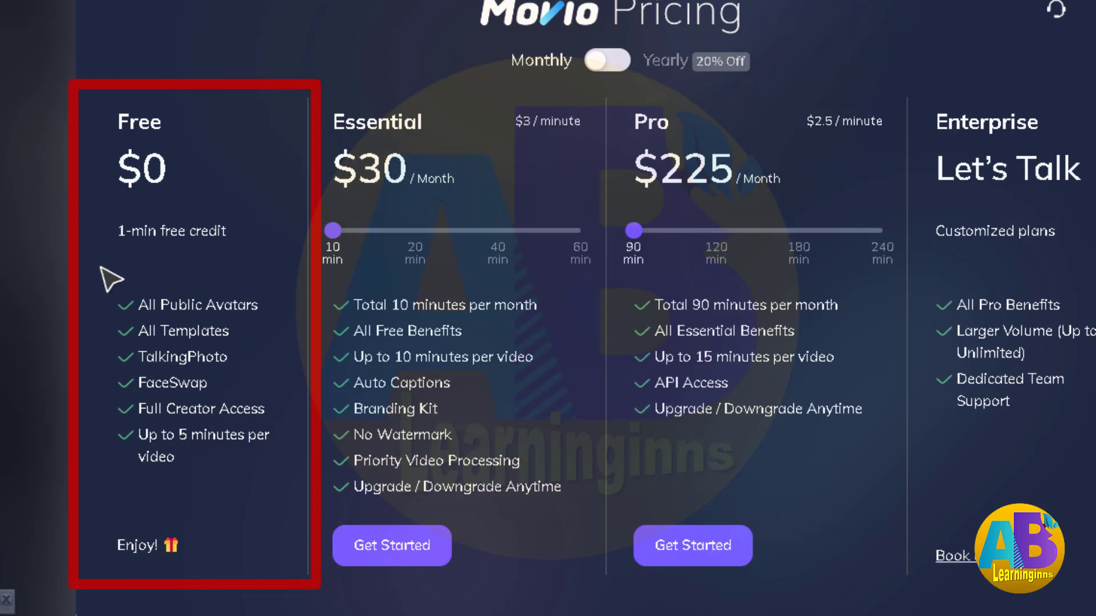
left_click_drag(112, 216, 263, 248)
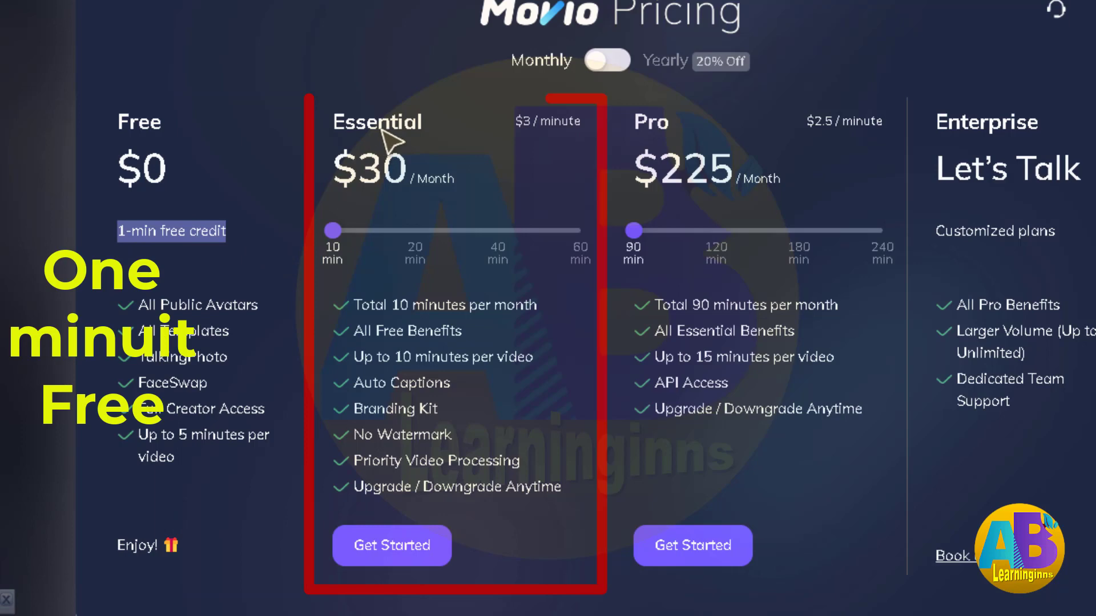
left_click(544, 144)
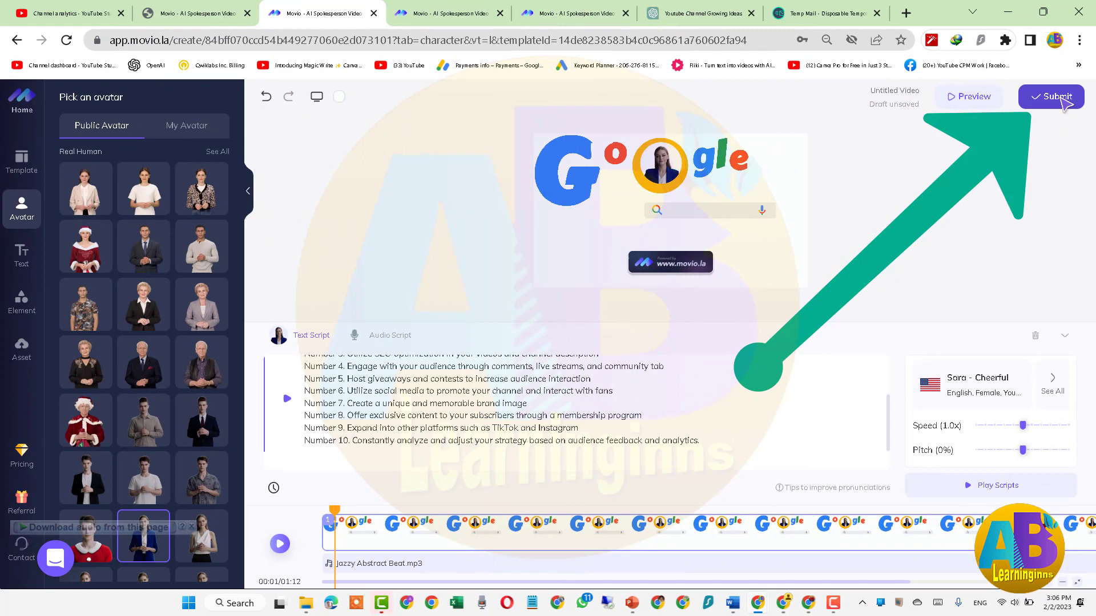
After the Not Enough Credits warning, delete the Number 9 and Number 10 tips, cutting length to about 56.8s
left_click(1065, 105)
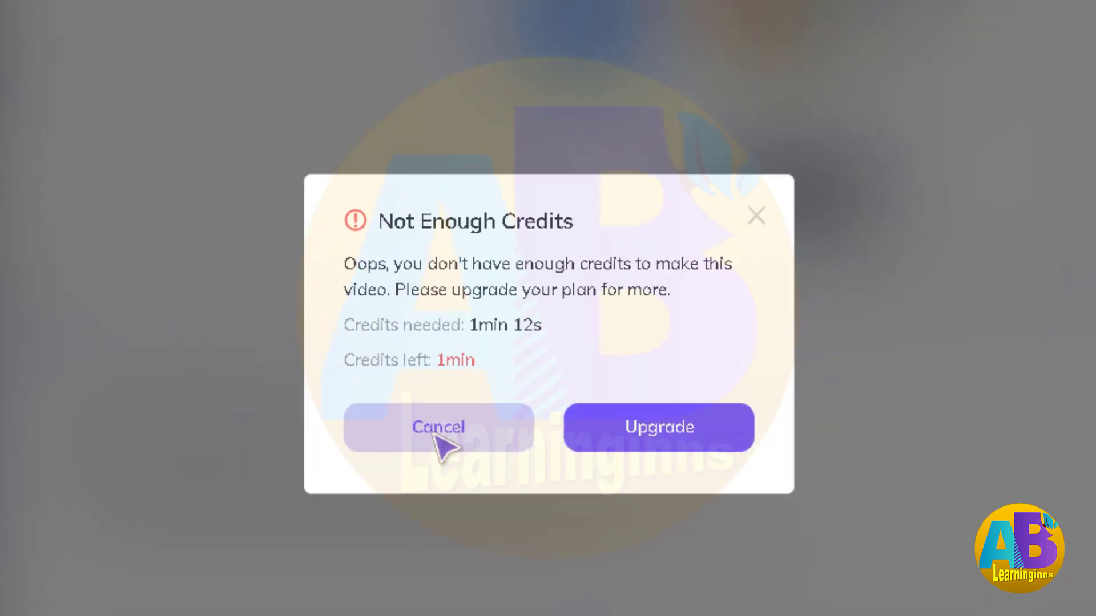
left_click(434, 434)
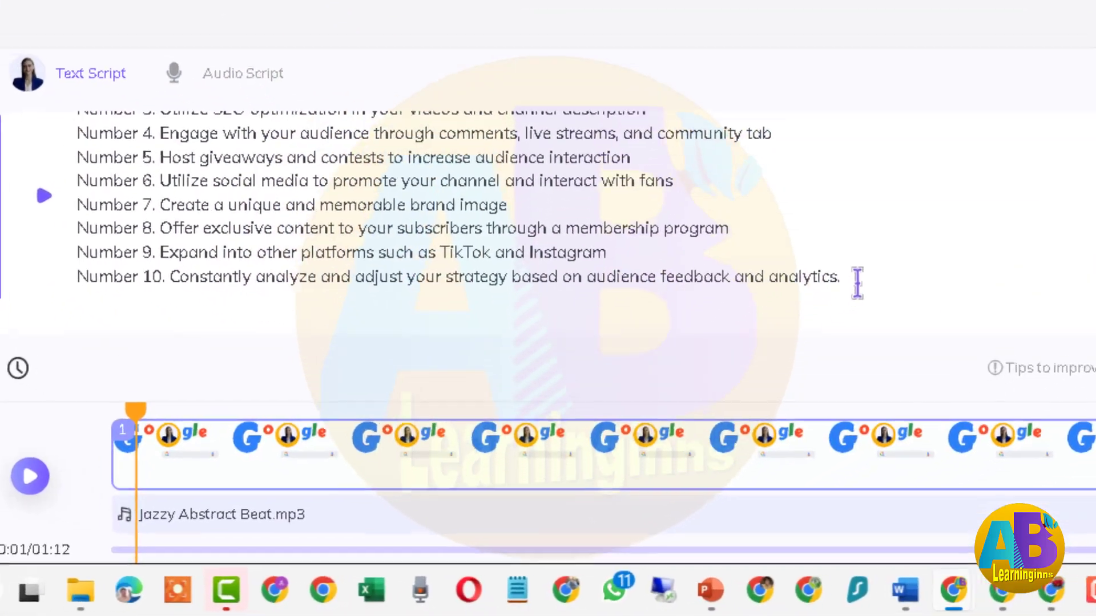
left_click_drag(706, 441, 430, 436)
left_click_drag(314, 231, 58, 219)
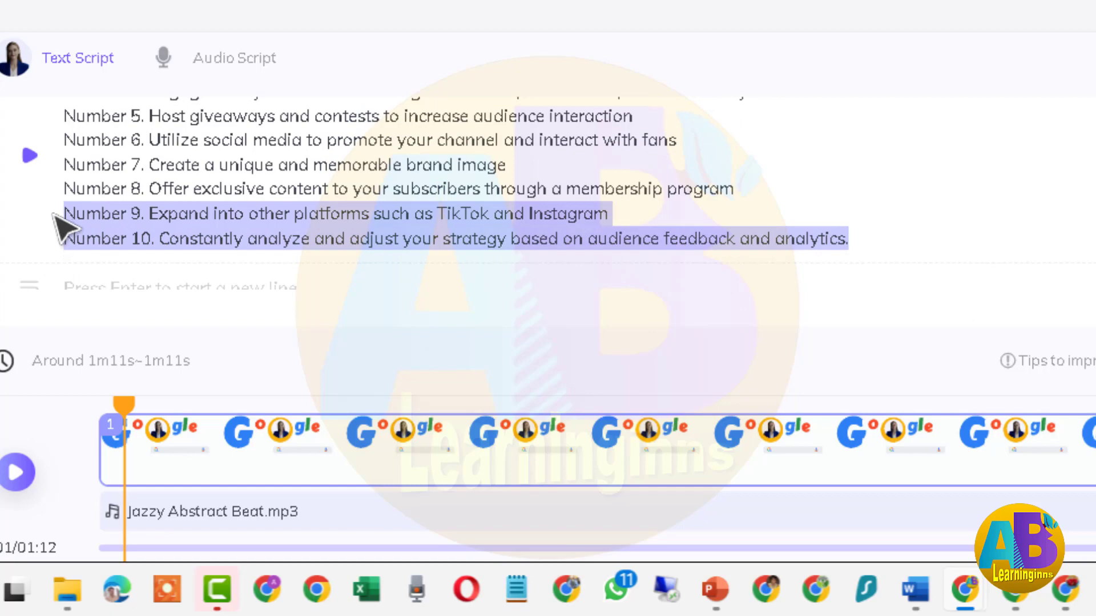
key("BackSpace")
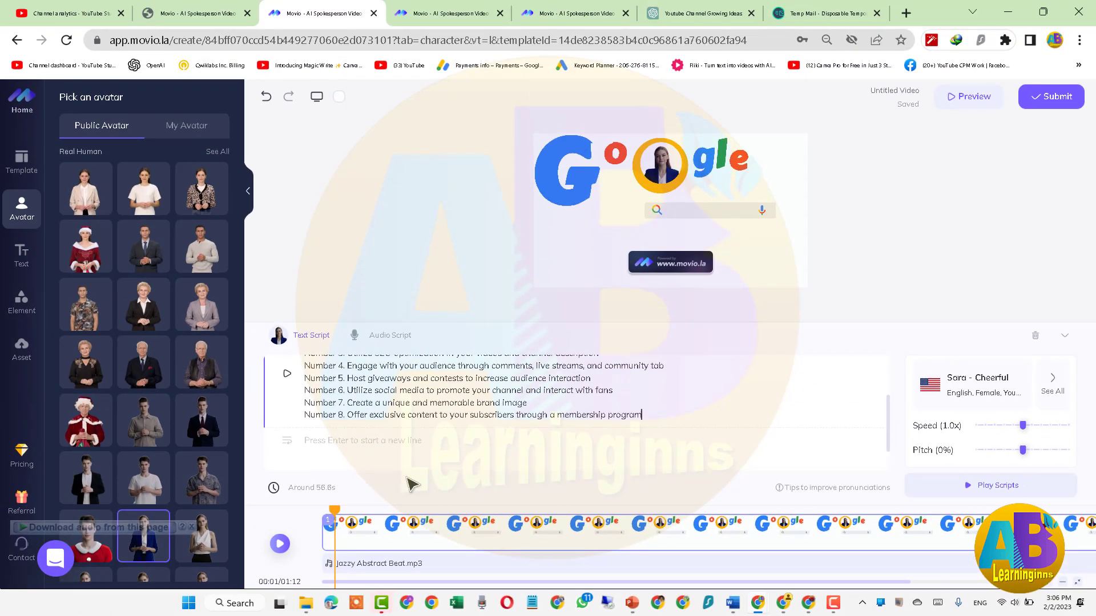
Submit the shortened video and confirm spending 57s of the 1min credit
left_click(1049, 97)
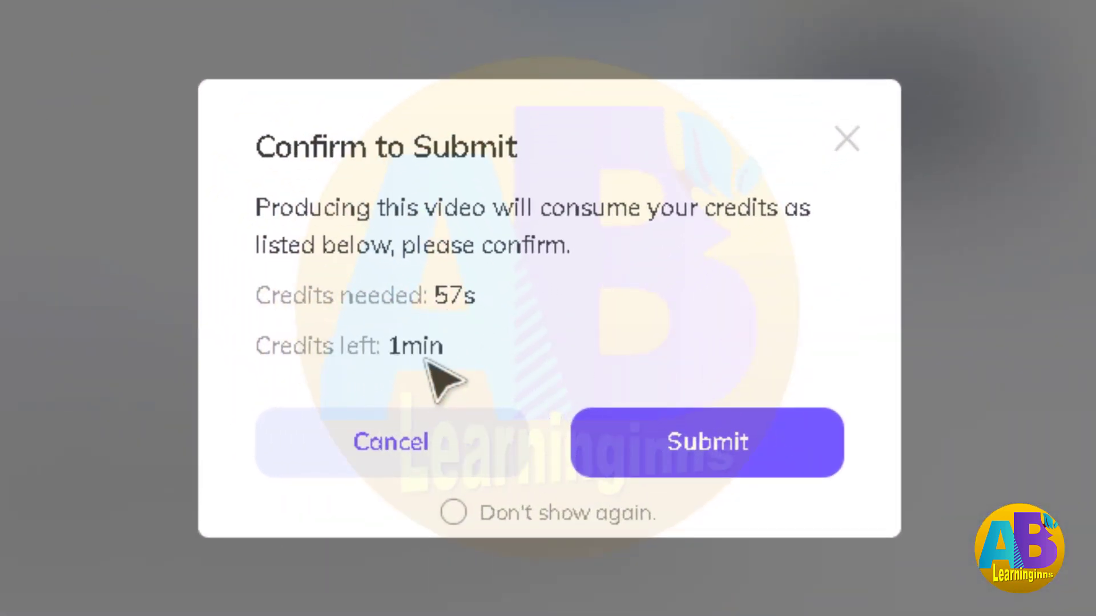
left_click(707, 443)
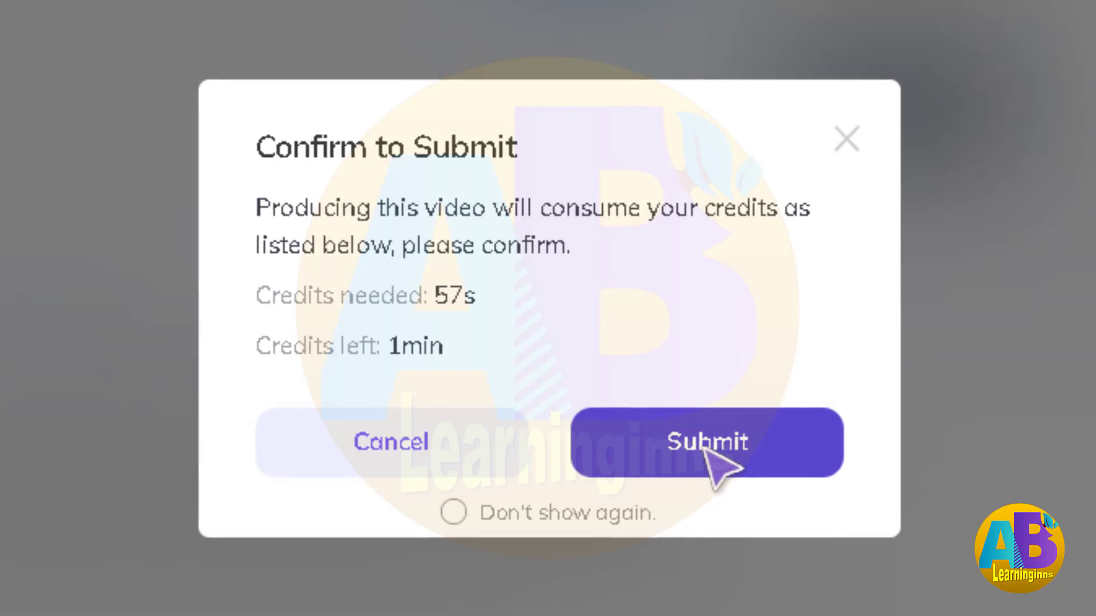